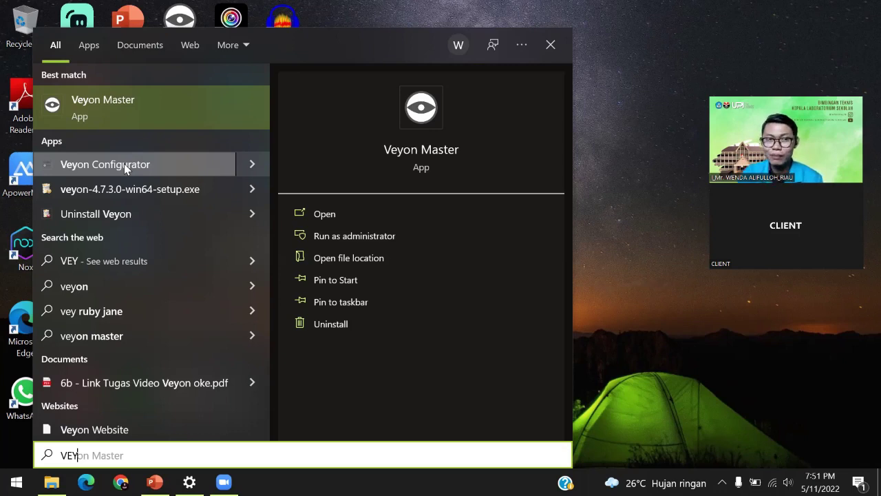
Open Veyon Configurator and choose Key file authentication as the authentication method.
left_click(124, 163)
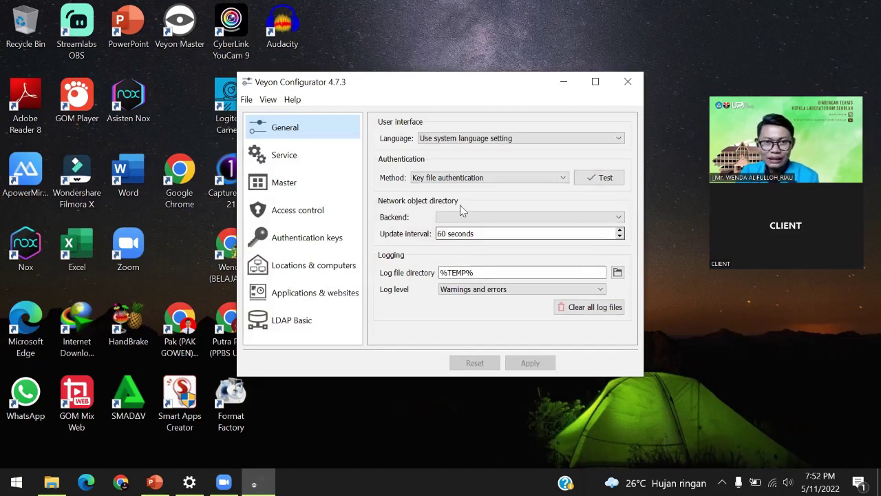
left_click(423, 178)
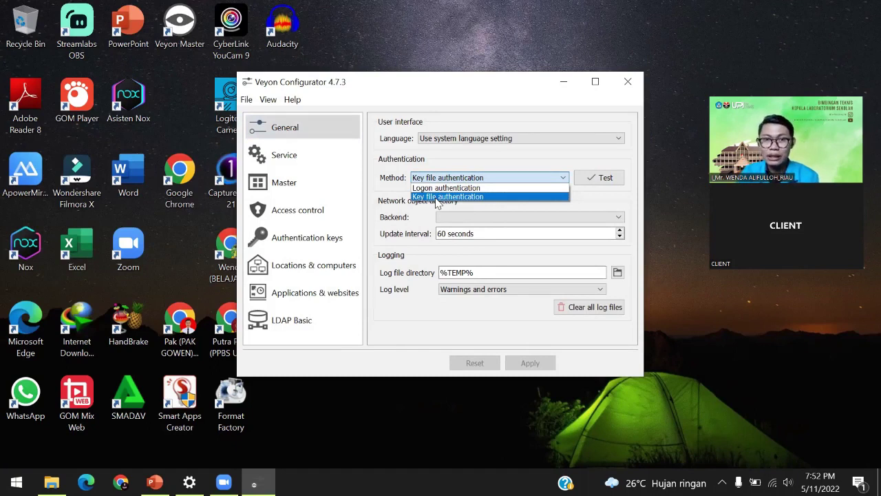
left_click(435, 199)
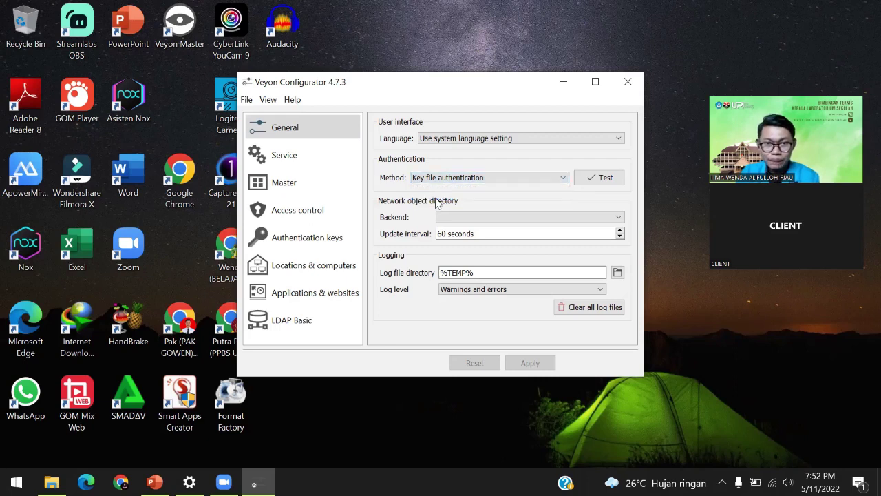
Look through the Service, Master and Access control settings.
left_click(318, 157)
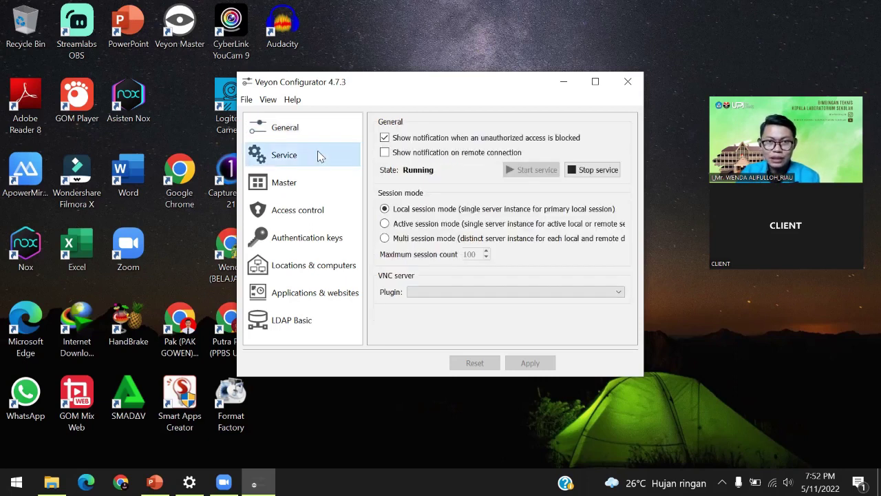
left_click(288, 186)
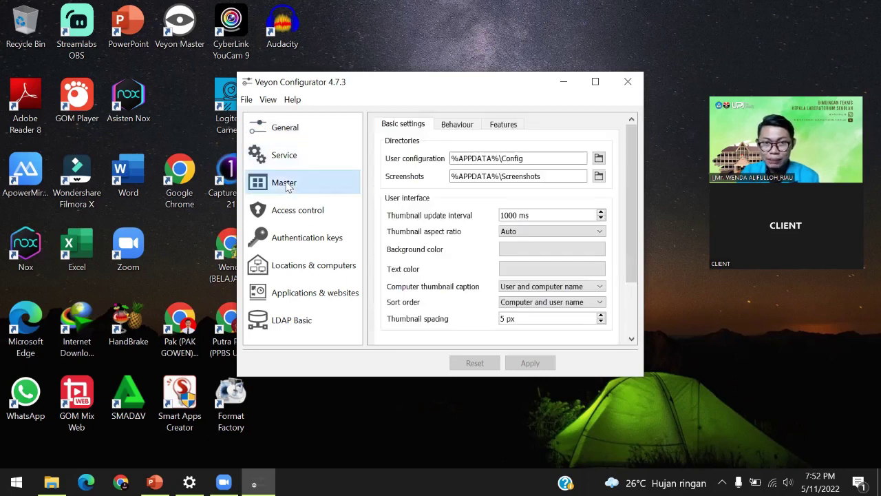
left_click(287, 214)
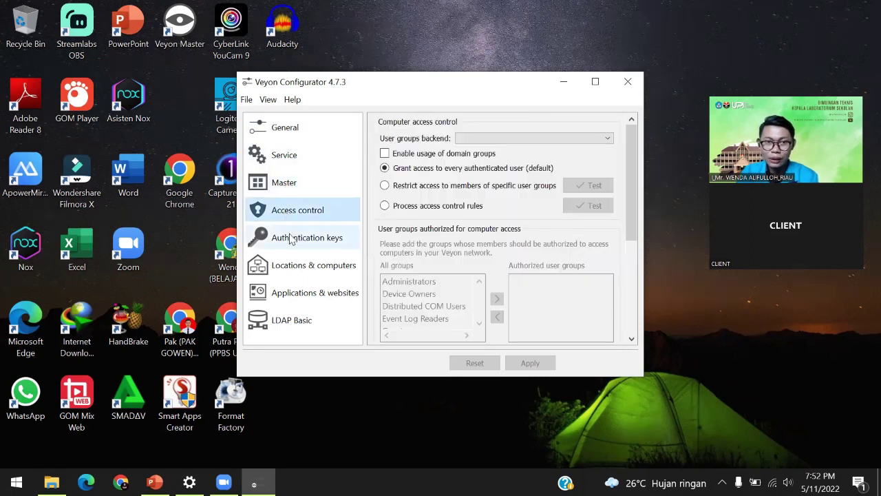
Maximize the configurator and create an authentication key pair named master.
left_click(290, 238)
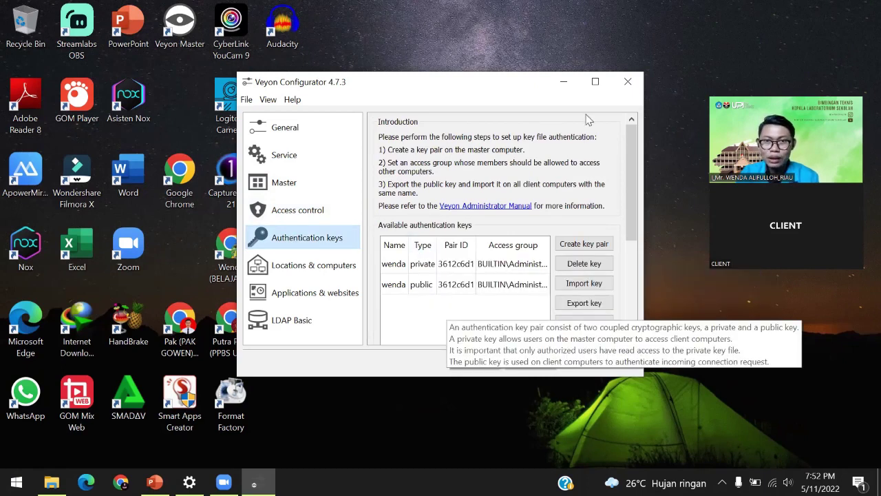
left_click(595, 82)
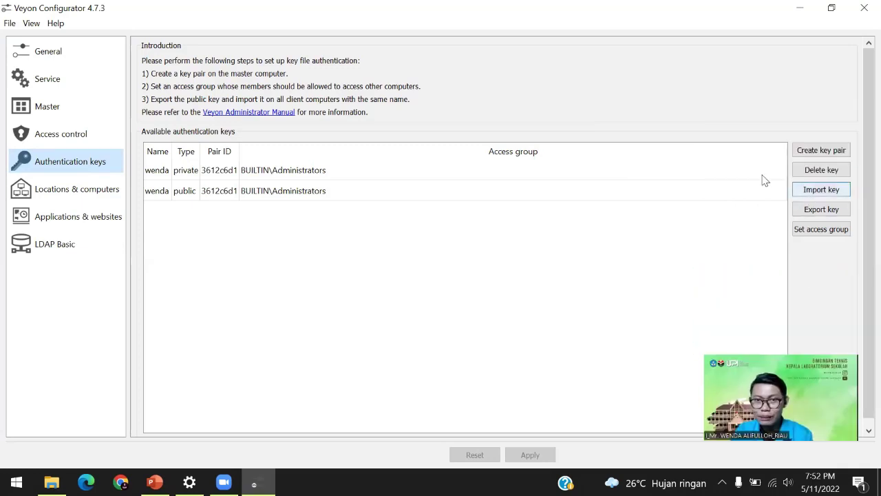
left_click(820, 152)
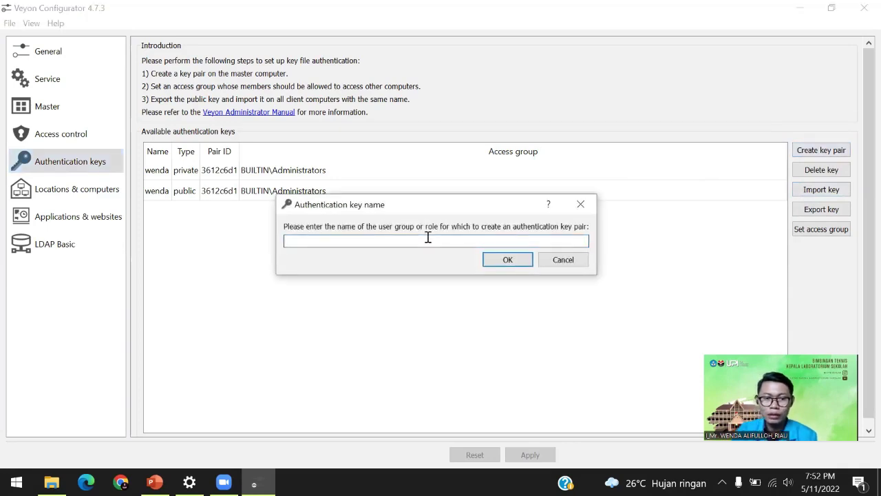
type("ma")
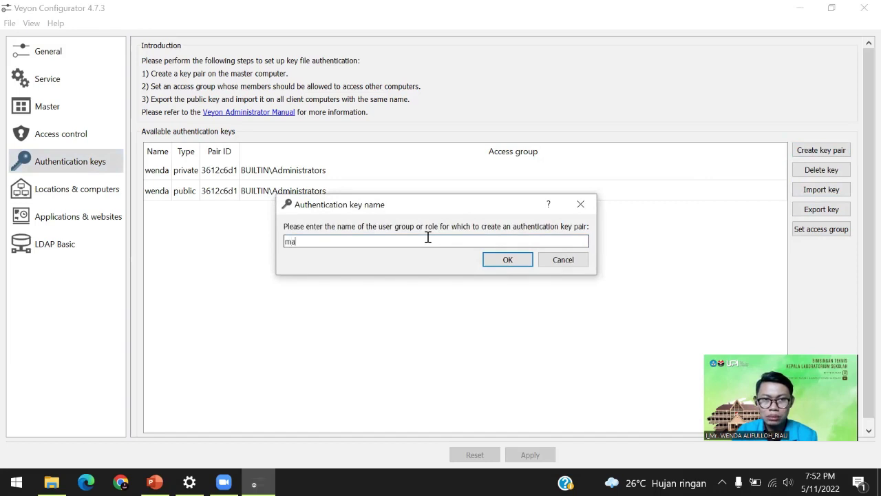
type("ster")
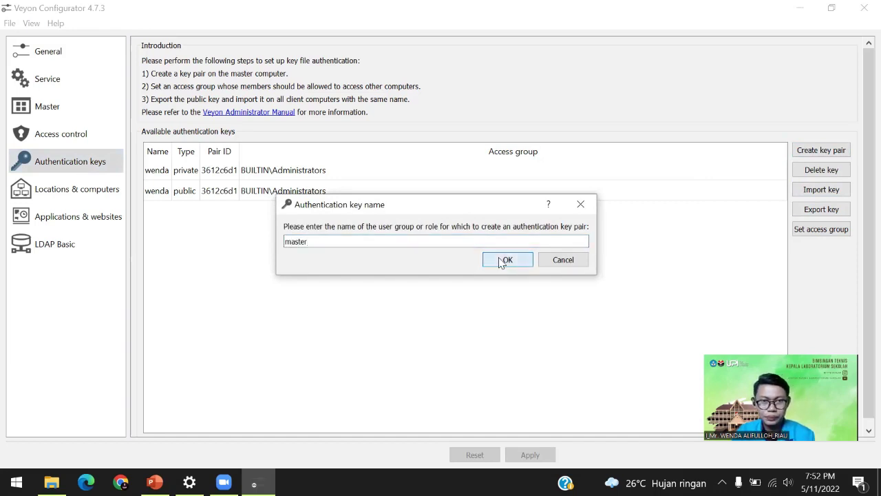
left_click(501, 262)
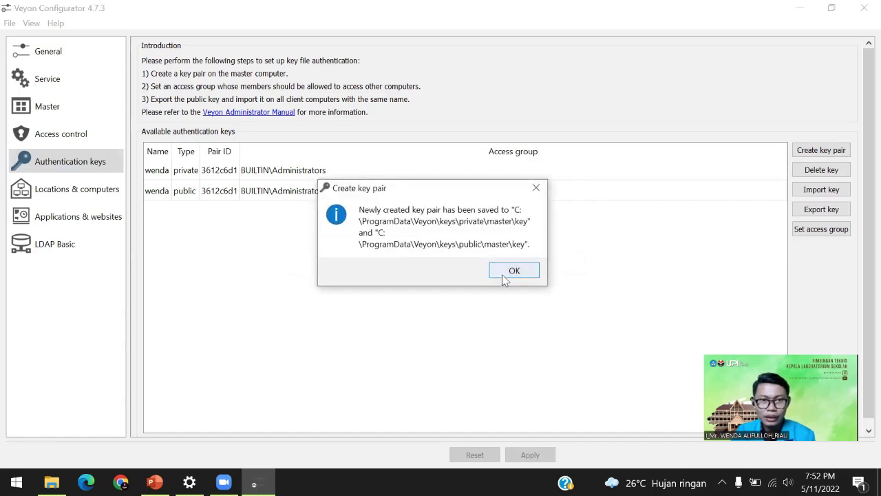
left_click(504, 275)
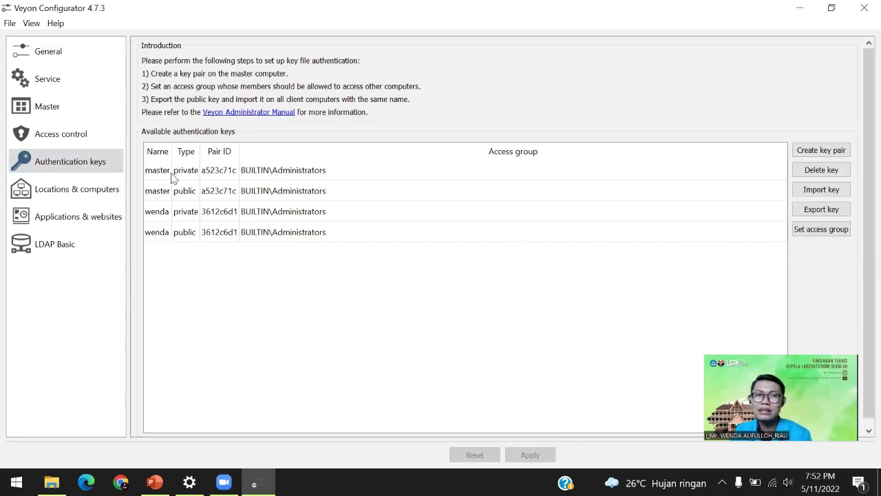
Export the public key of the master pair to the Documents folder as master_public_key.pem.
mouse_move(172, 177)
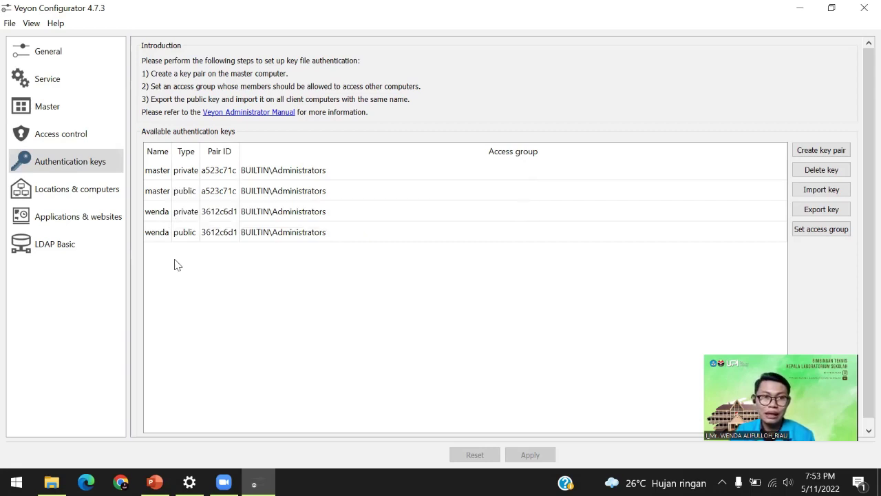
left_click(164, 173)
mouse_move(464, 170)
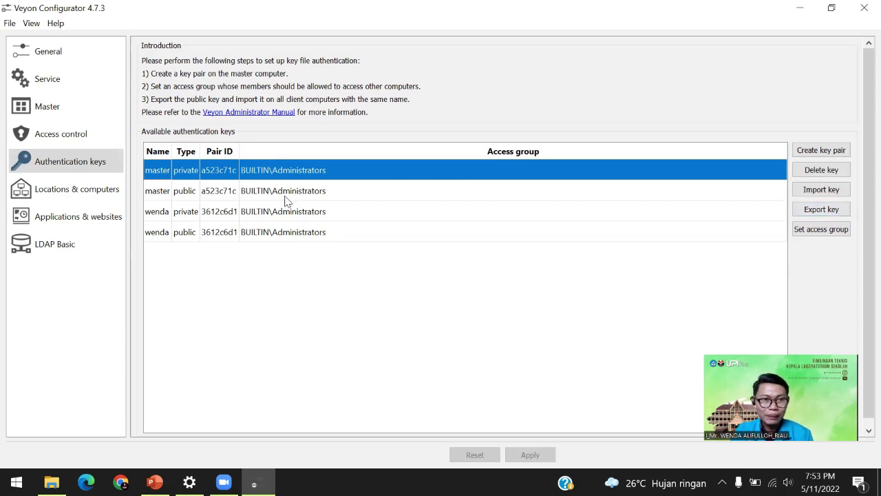
left_click(192, 196)
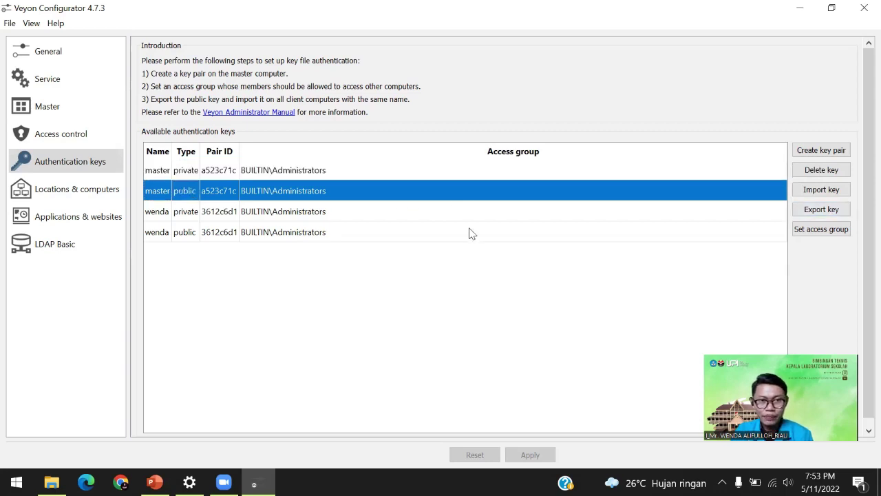
left_click(819, 210)
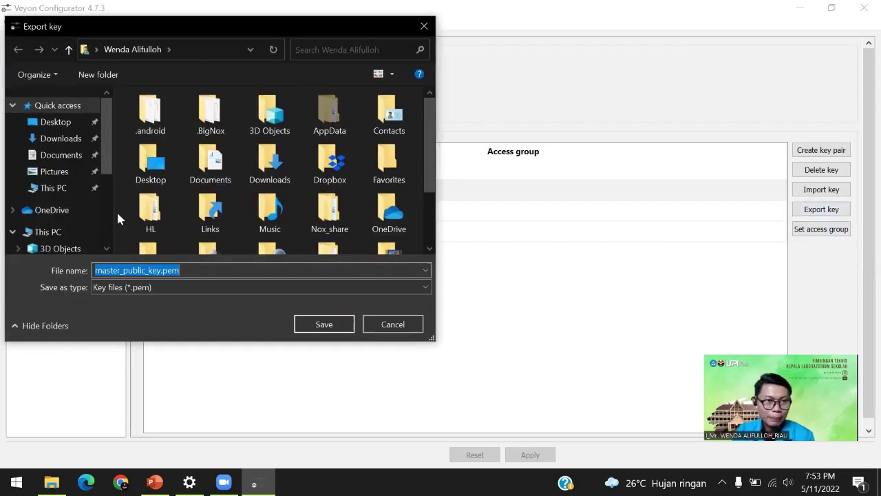
scroll(110, 218, "down", 3)
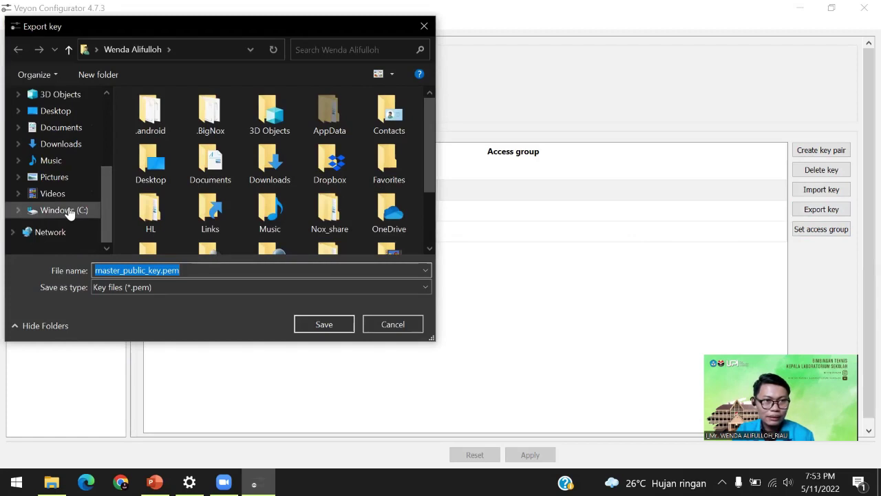
left_click(64, 128)
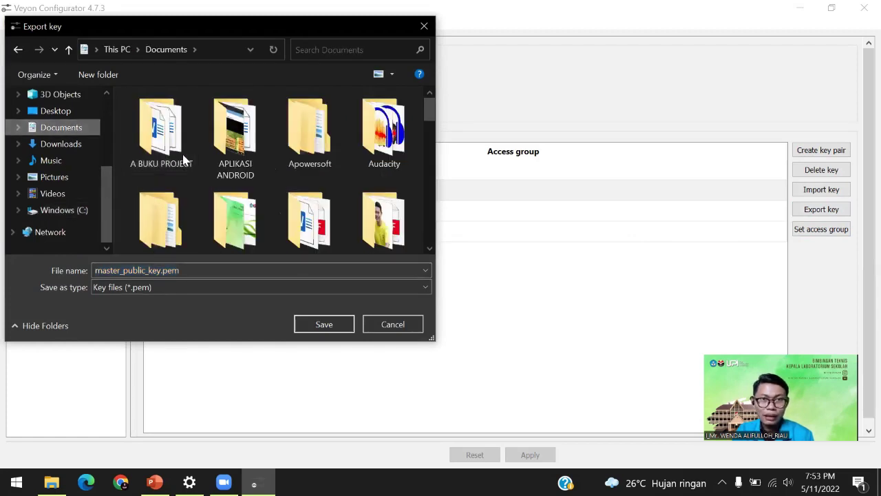
double_click(399, 29)
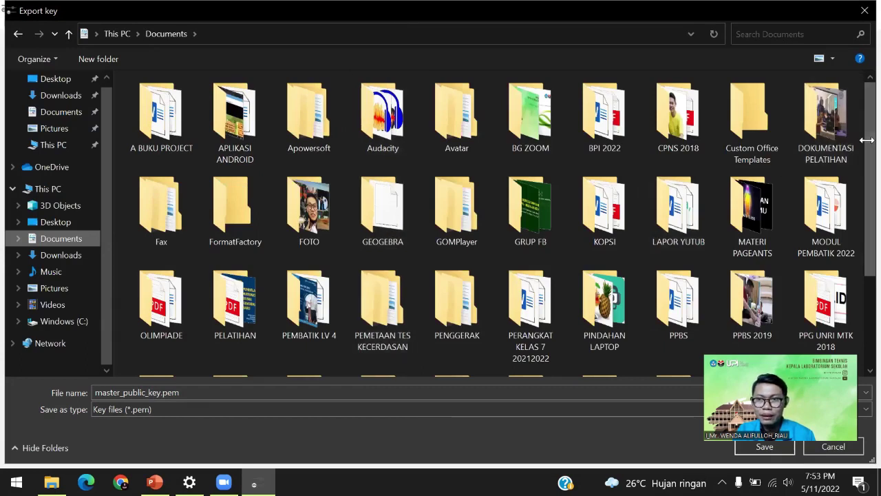
scroll(860, 151, "down", 3)
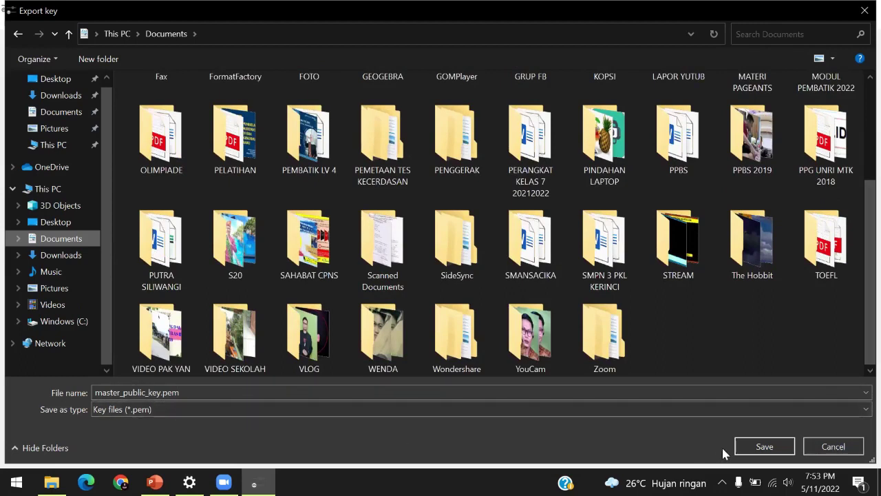
left_click(765, 447)
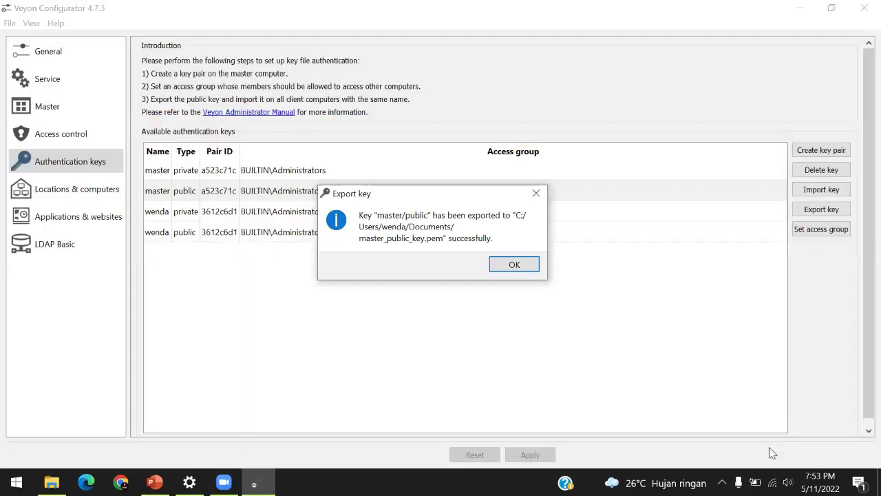
left_click(512, 264)
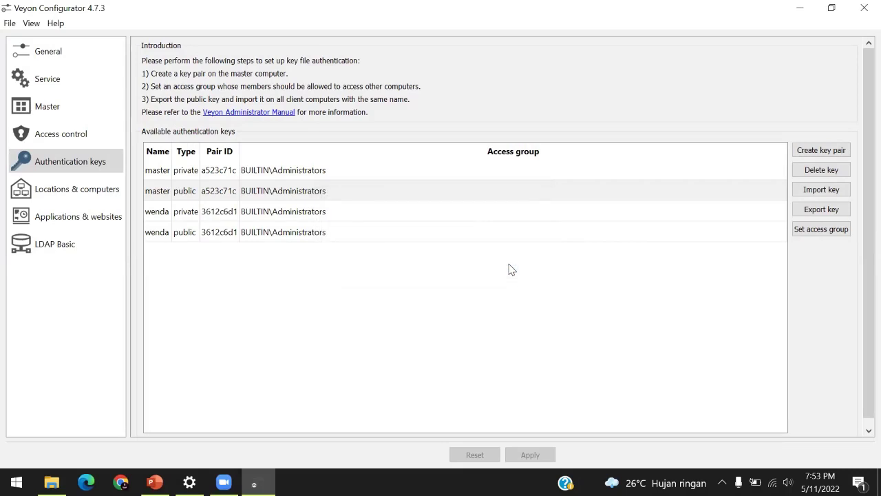
Add a new location named labwenda2 to the builtin directory of locations and computers.
left_click(107, 195)
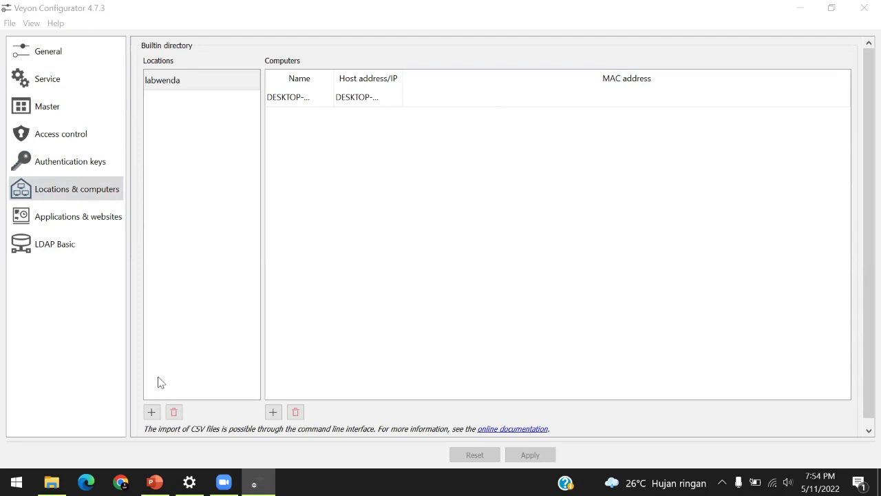
left_click(152, 413)
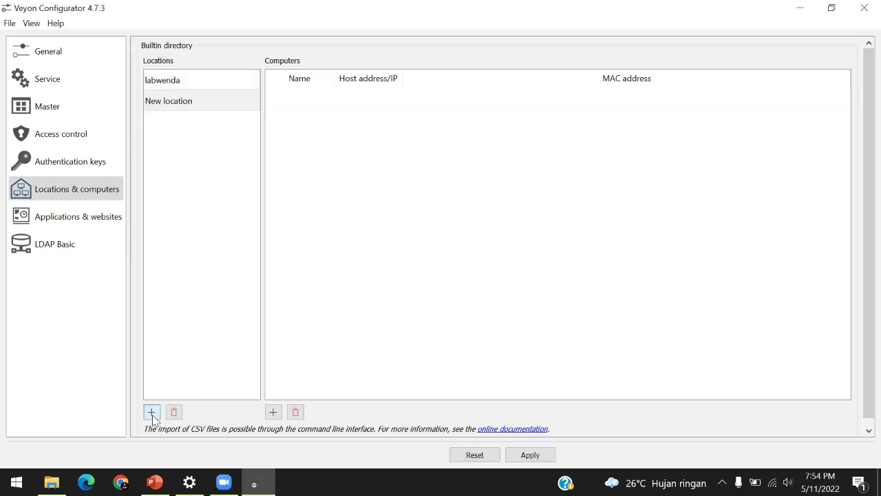
double_click(175, 102)
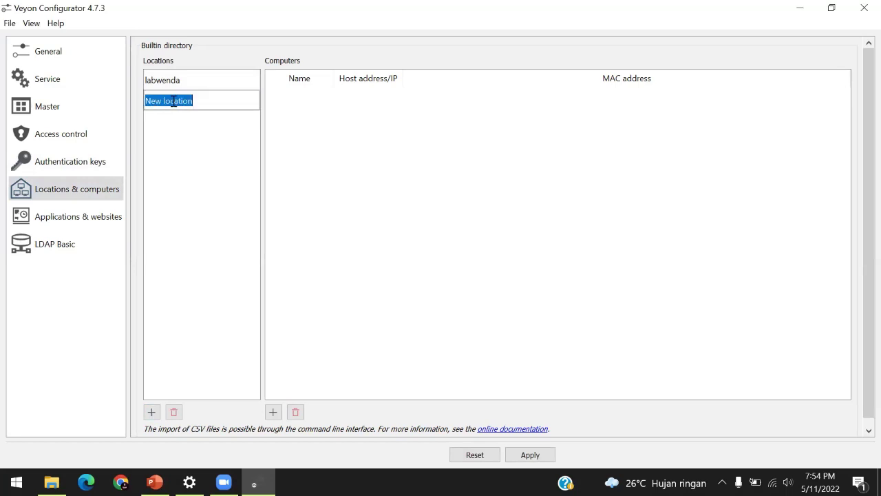
key("BackSpace")
type("labwenda2")
left_click(180, 125)
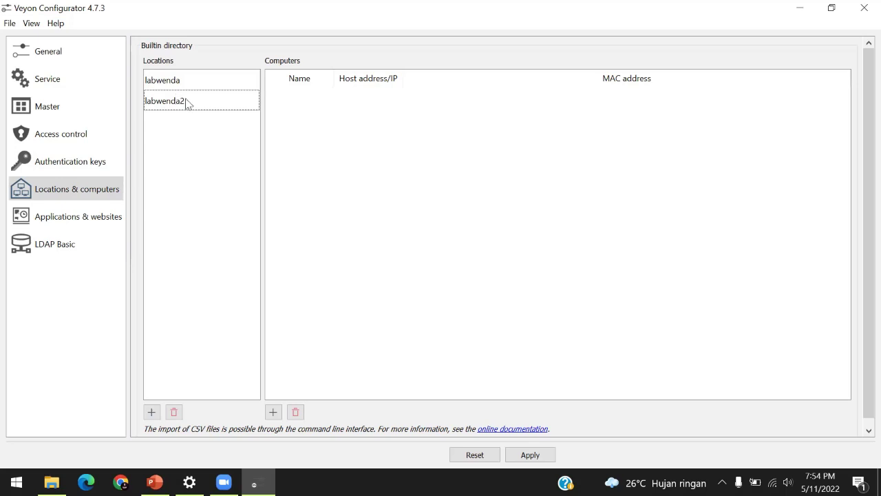
left_click(187, 103)
left_click(281, 142)
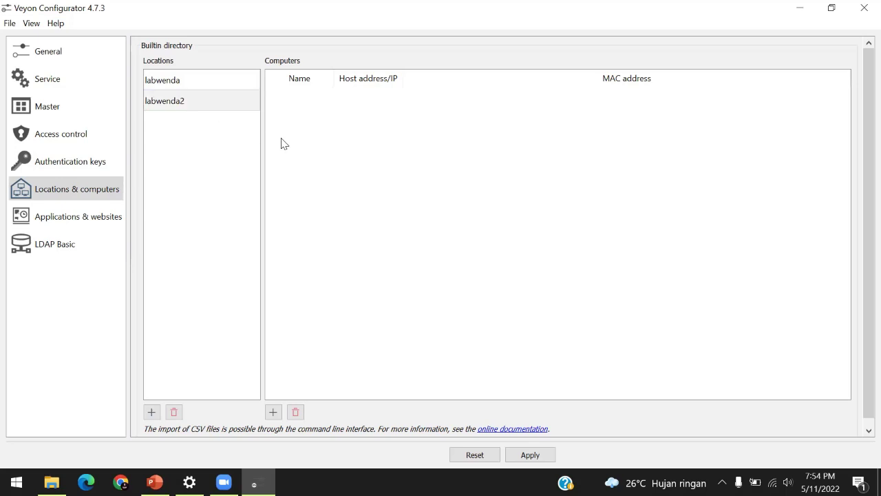
Compare with the labwenda location and add a new computer entry to the labwenda2 location.
left_click(195, 86)
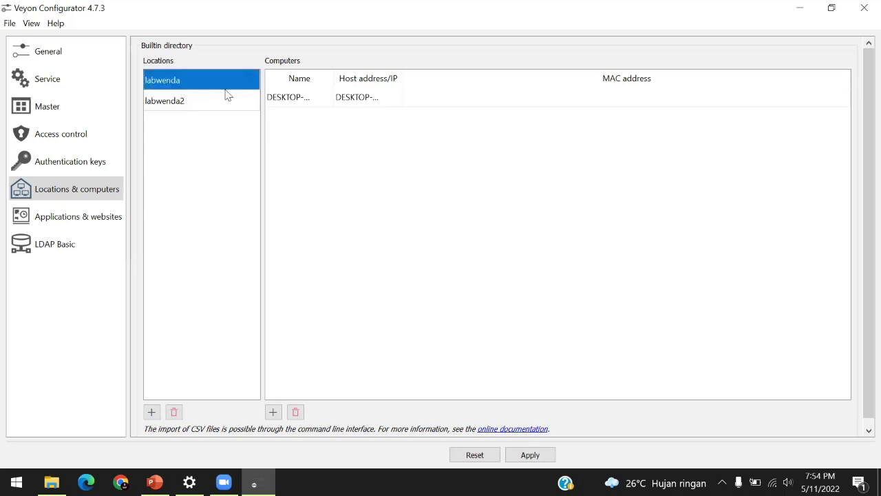
left_click(195, 110)
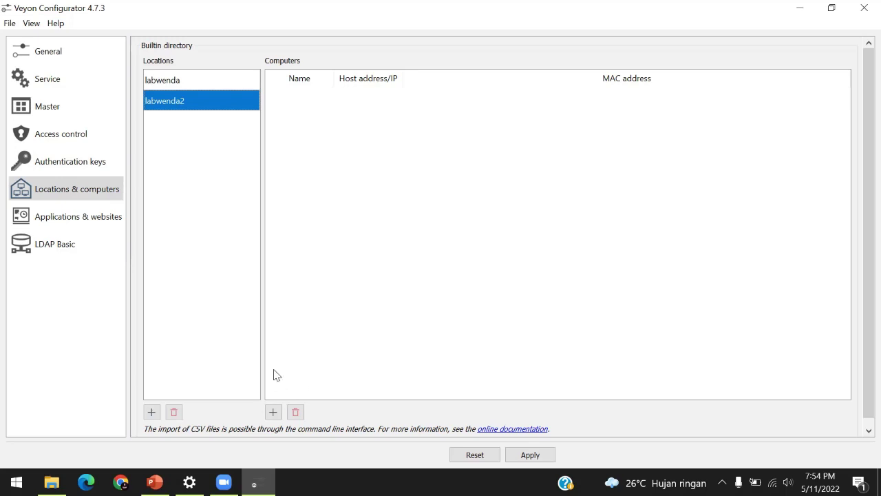
left_click(274, 413)
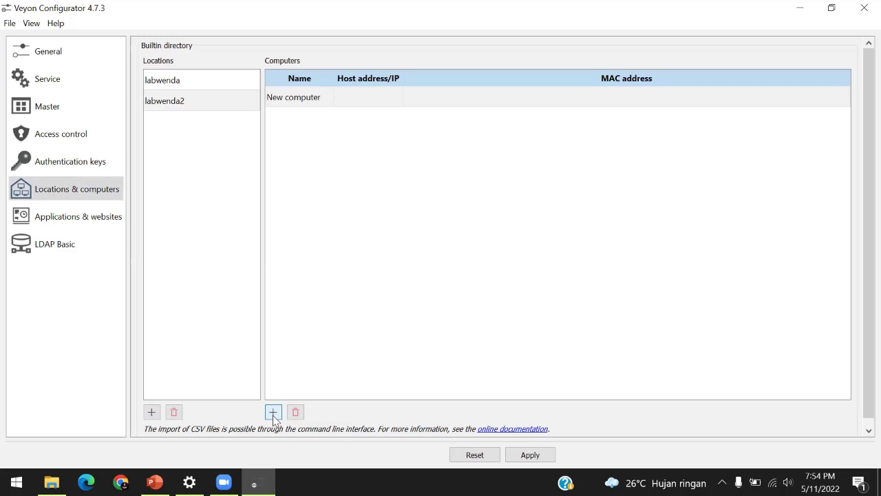
left_click(301, 104)
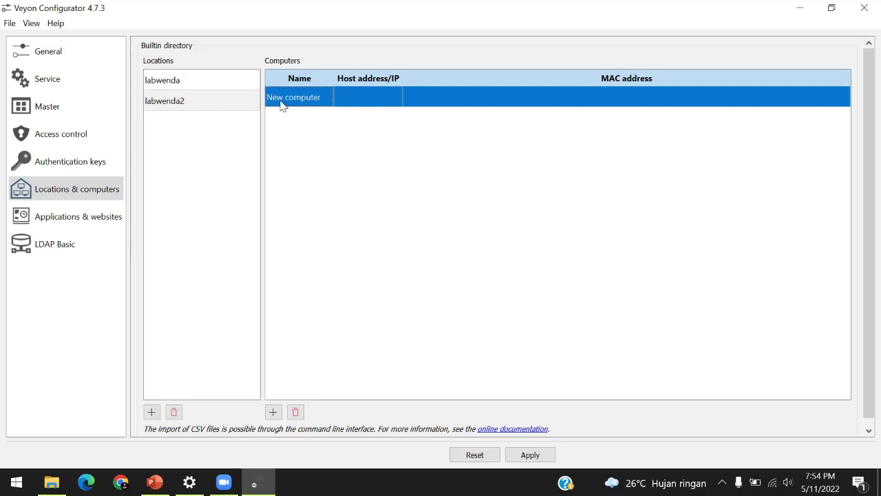
Check the full name of the computer listed under the labwenda location.
left_click(216, 86)
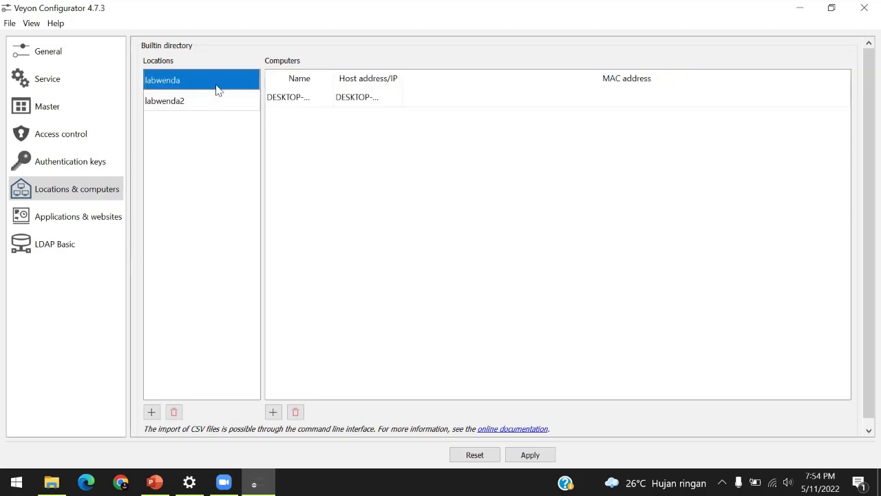
left_click(279, 100)
double_click(279, 100)
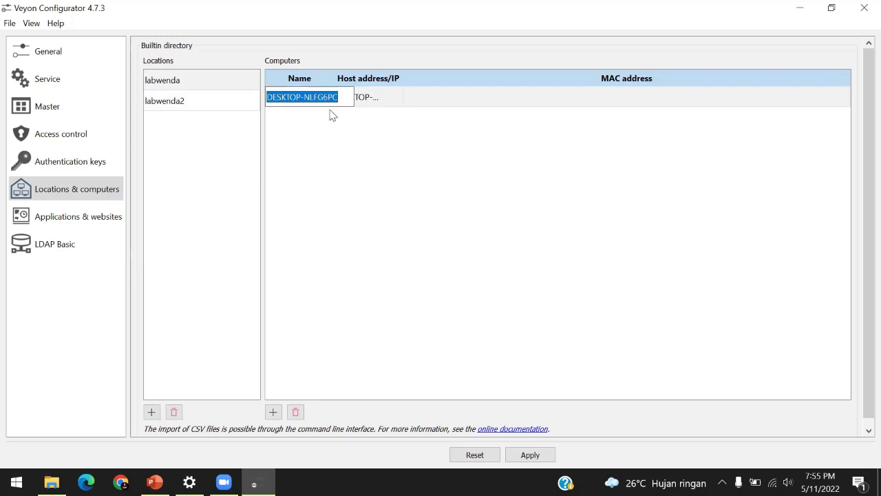
Set both the name and the host address of the new labwenda2 computer to DESKTOP-NLFG6PC.
left_click(221, 101)
left_click(299, 97)
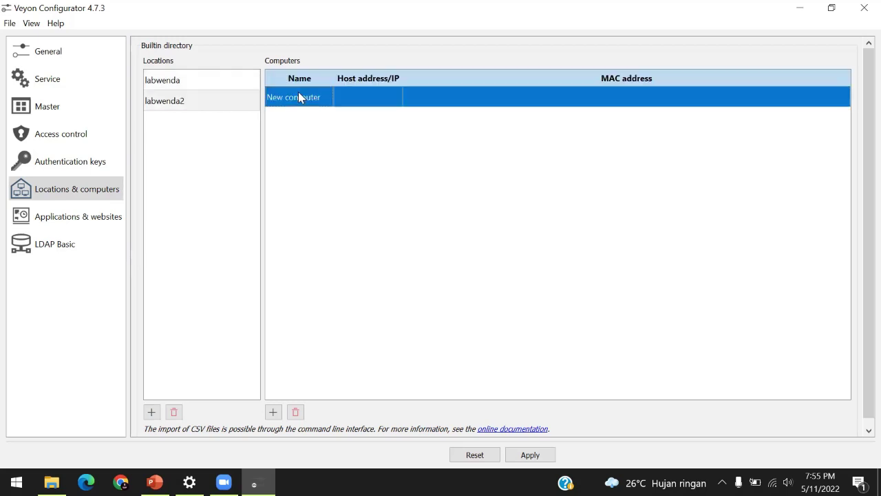
double_click(298, 98)
type("DESKTOP-NUVAAPL")
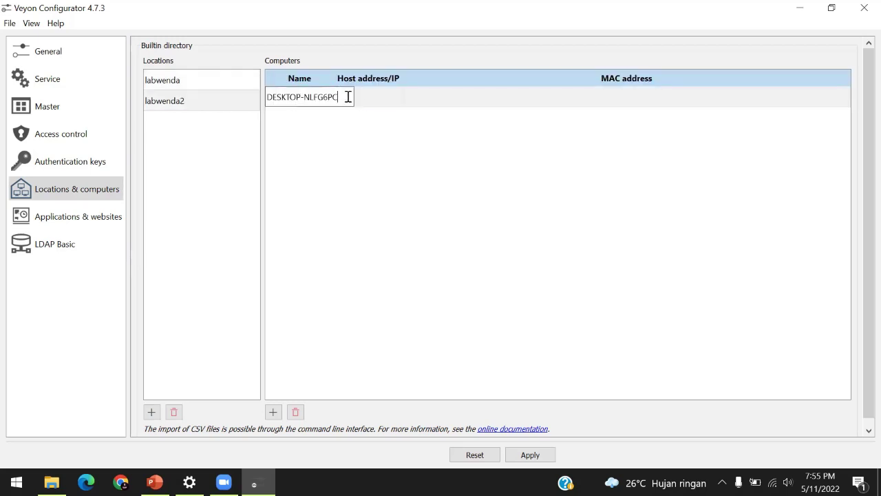
double_click(371, 100)
key("ctrl+v")
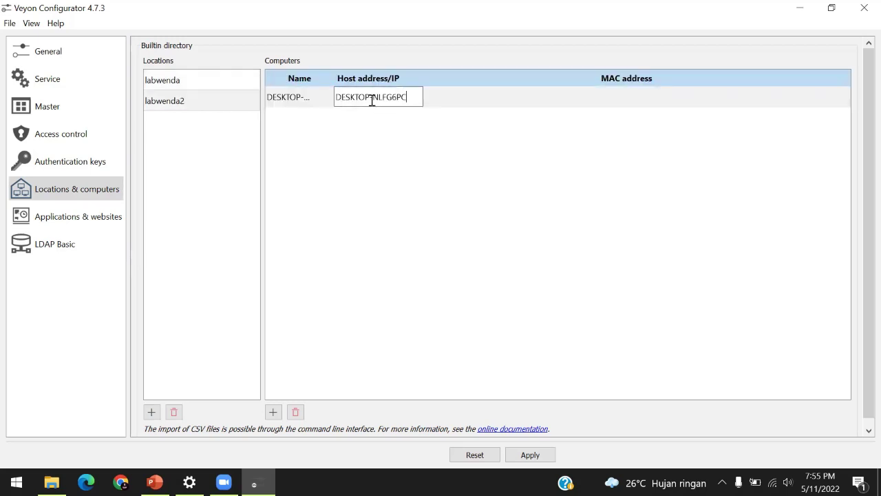
left_click(382, 134)
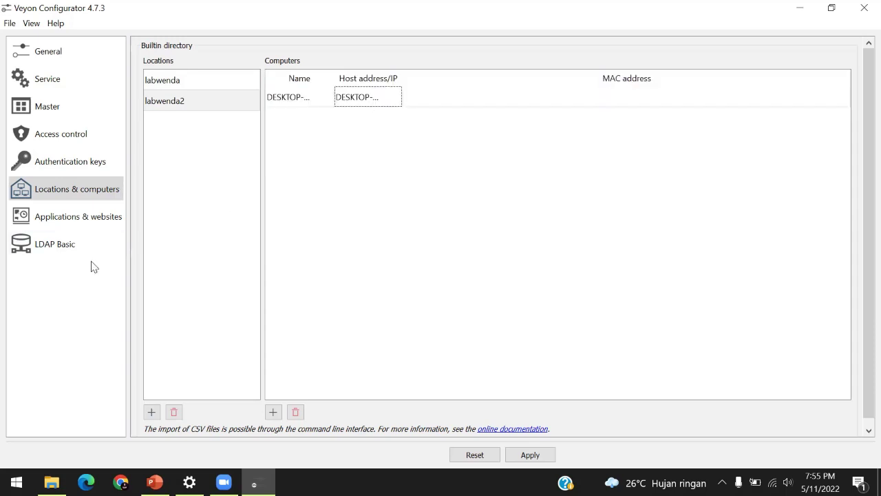
Look over the predefined applications, websites and LDAP settings, then apply the changed locations and computers configuration.
left_click(59, 225)
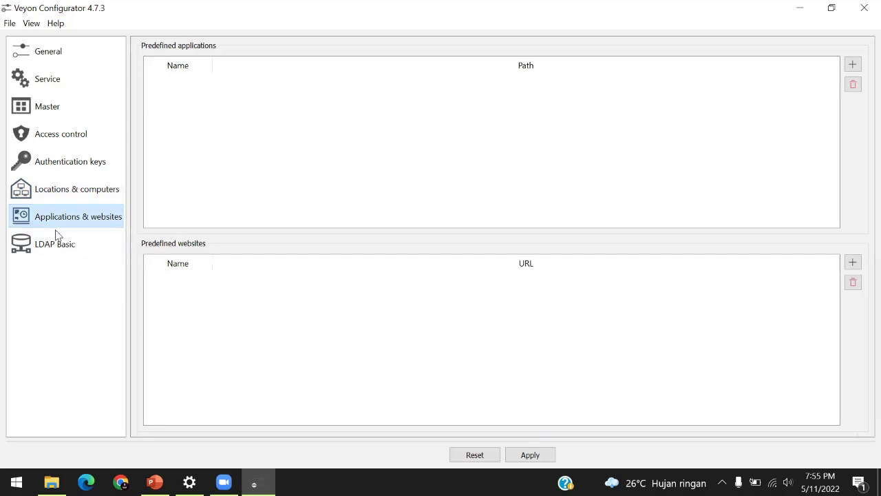
left_click(54, 247)
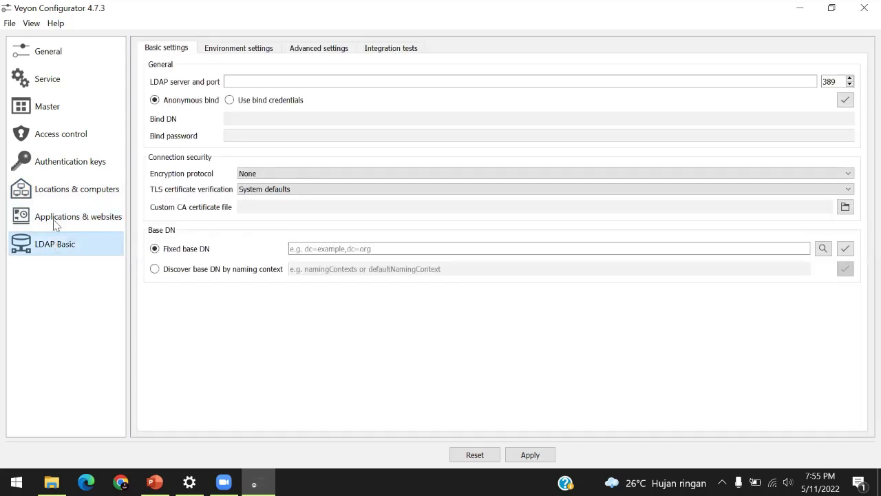
left_click(59, 192)
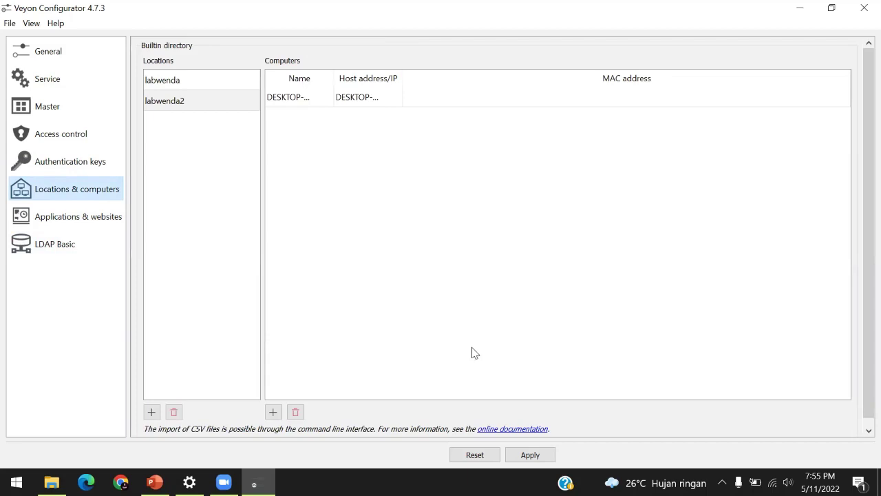
left_click(526, 459)
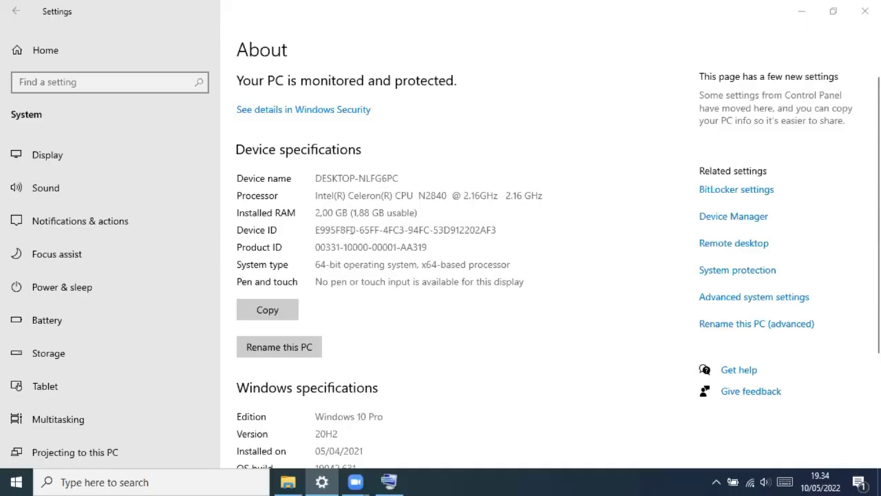
Clear the open windows on the client computer and launch Veyon Configurator there.
left_click(801, 11)
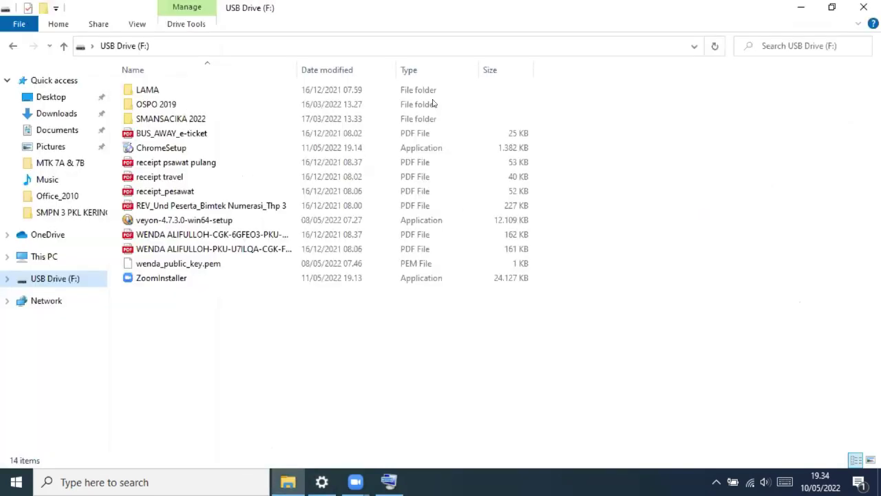
key("super+d")
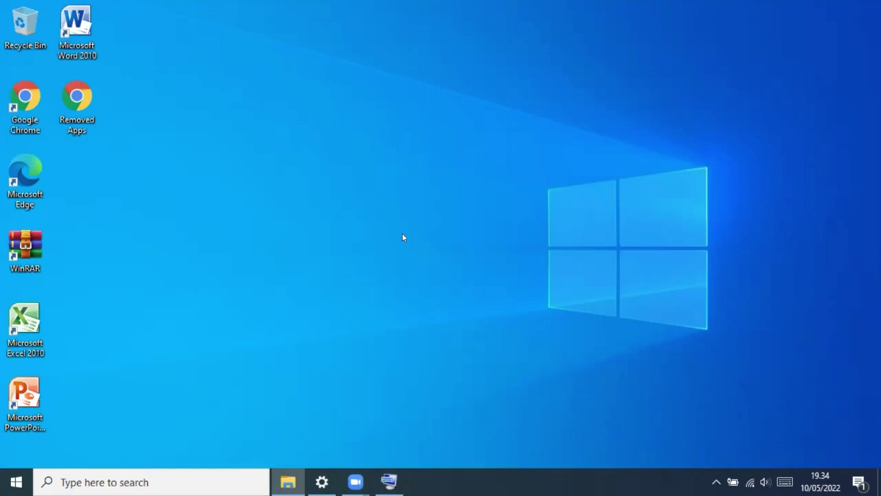
left_click(3, 479)
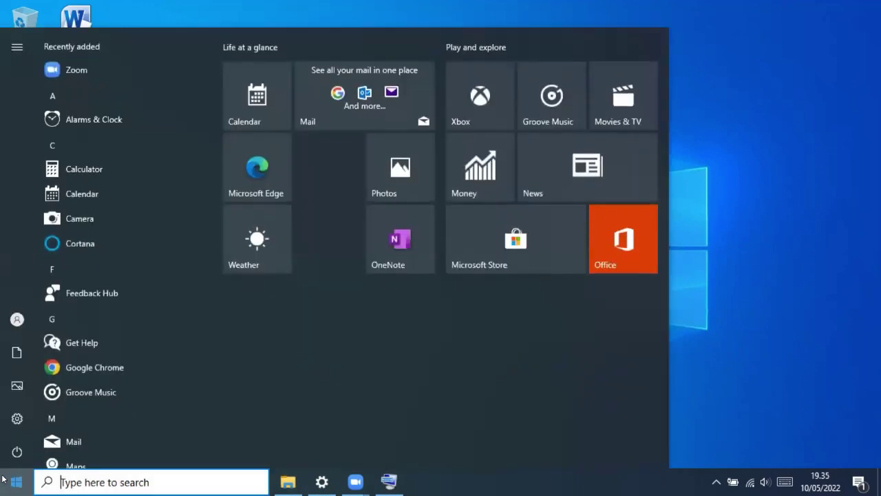
type("VEY")
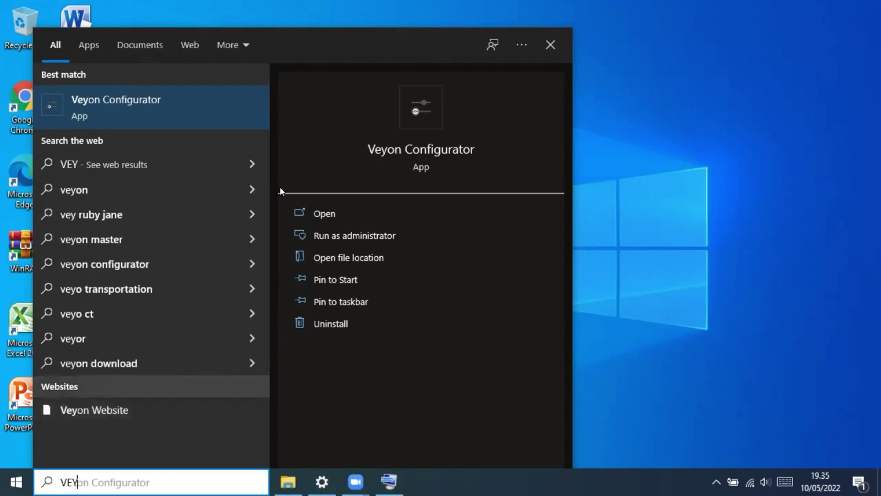
left_click(114, 109)
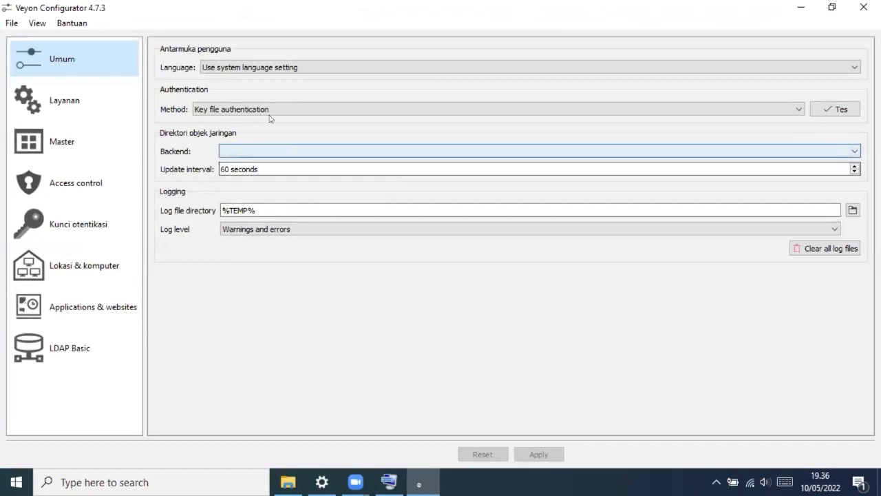
Check that the client uses Key file authentication and review its service, master and access control settings.
left_click(227, 114)
left_click(224, 112)
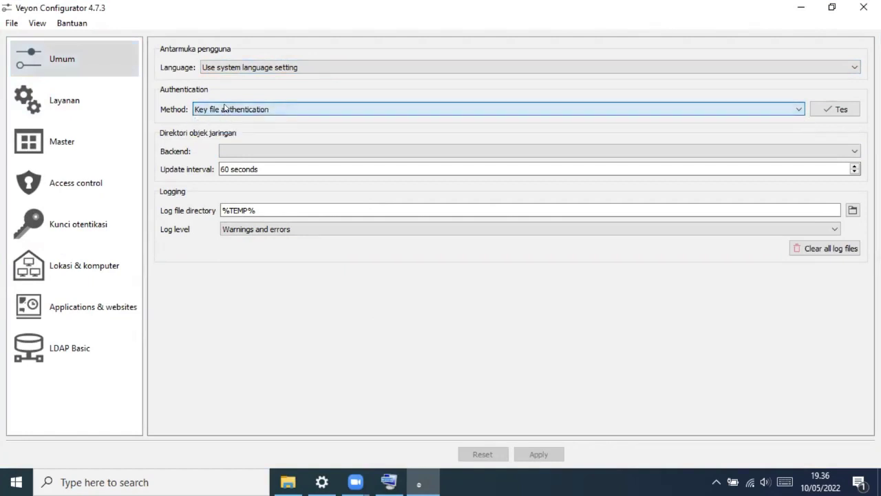
left_click(93, 94)
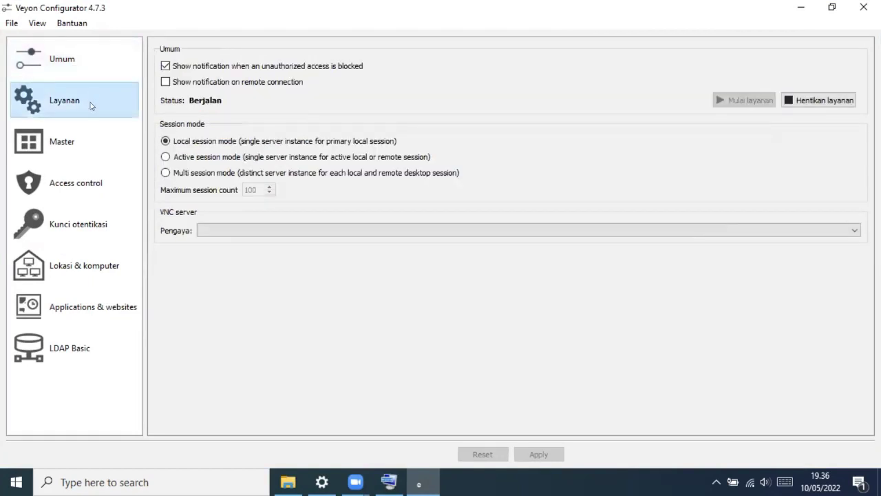
left_click(81, 147)
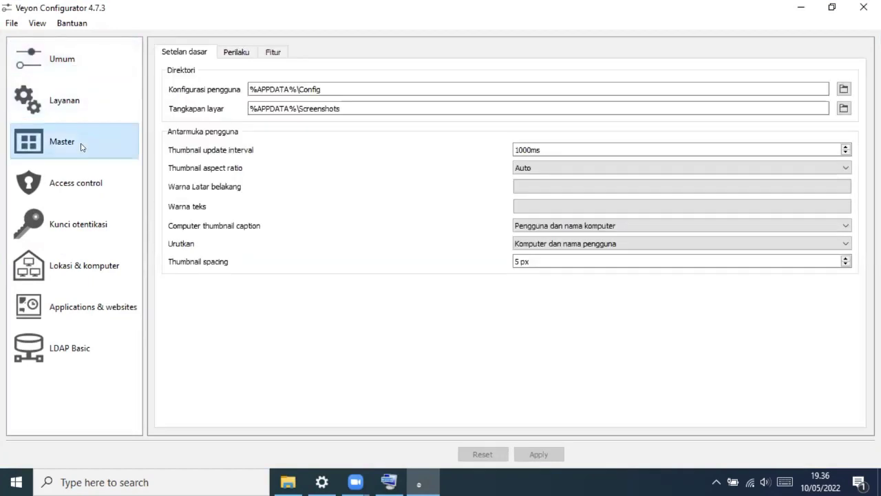
left_click(79, 183)
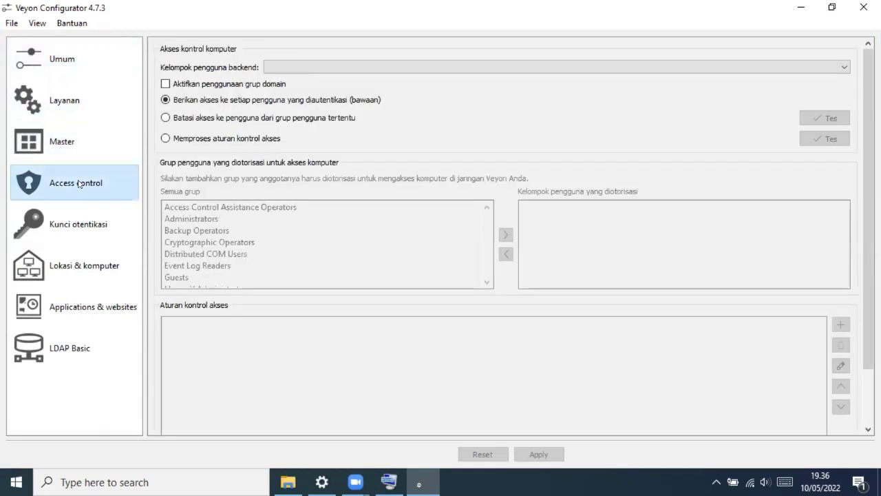
Try to import the public key file wenda_public_key.pem from USB Drive (F:) into the client's authentication keys.
left_click(74, 226)
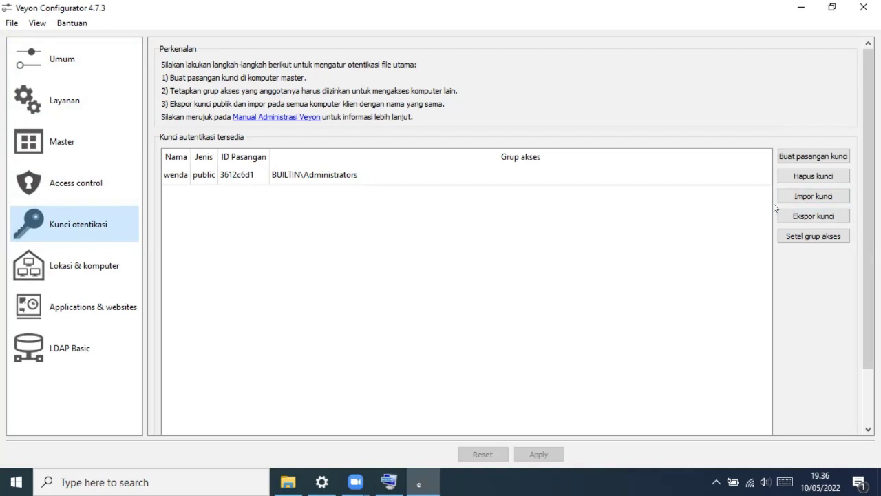
left_click(799, 197)
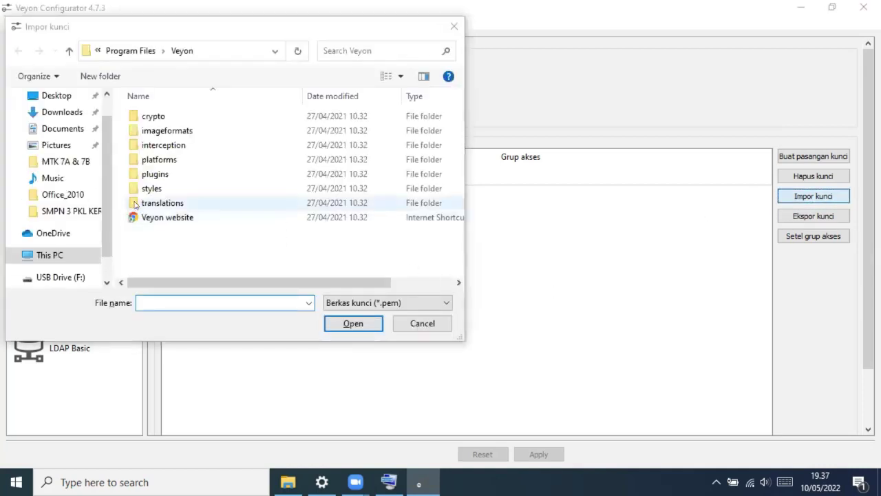
scroll(87, 213, "down", 2)
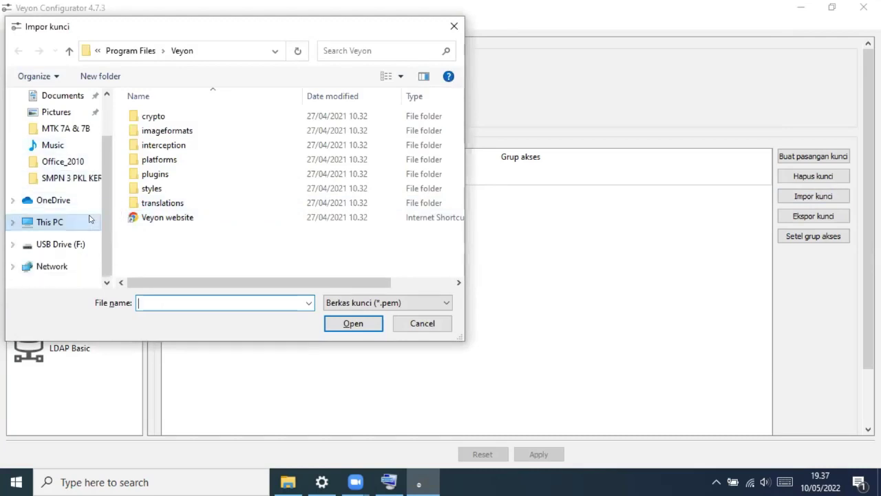
left_click(59, 262)
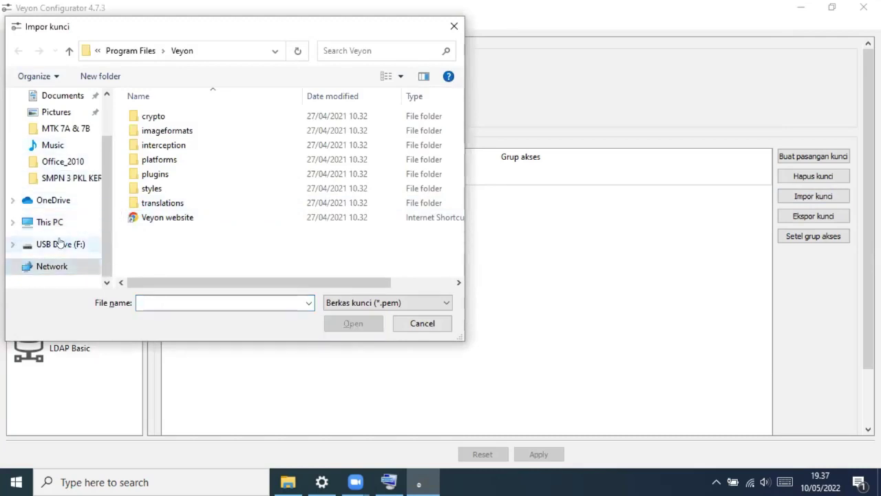
left_click(60, 247)
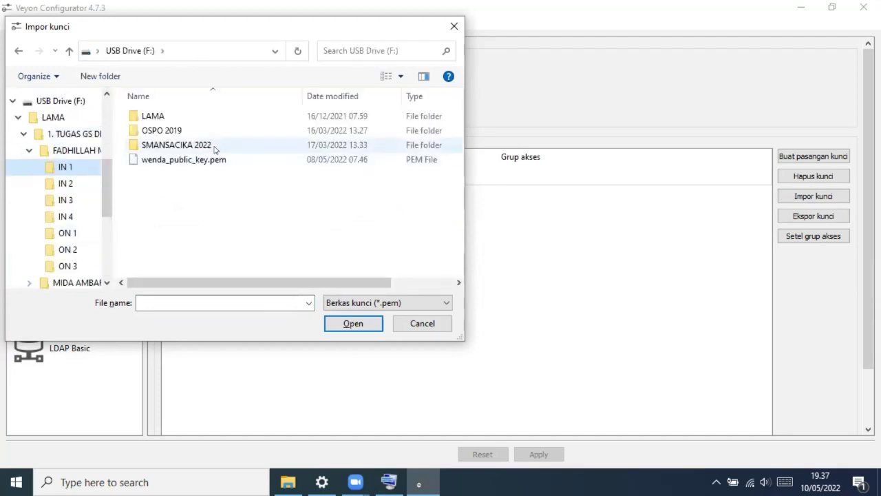
left_click(213, 166)
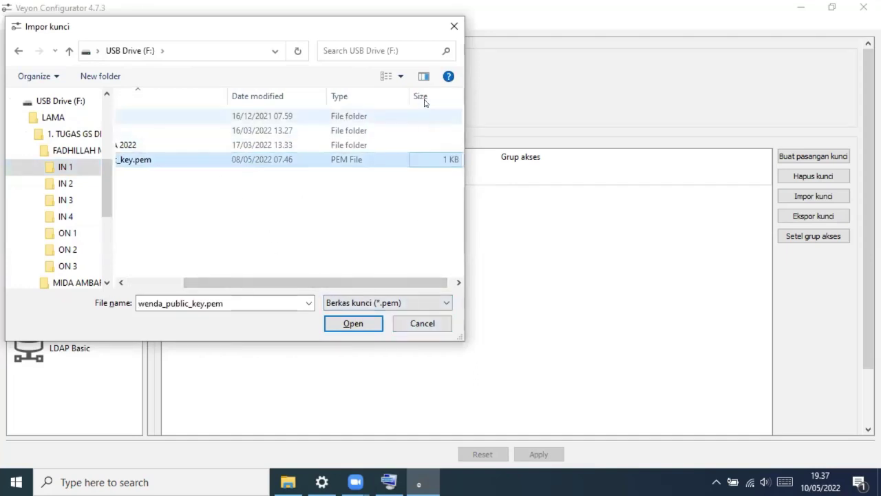
key("Return")
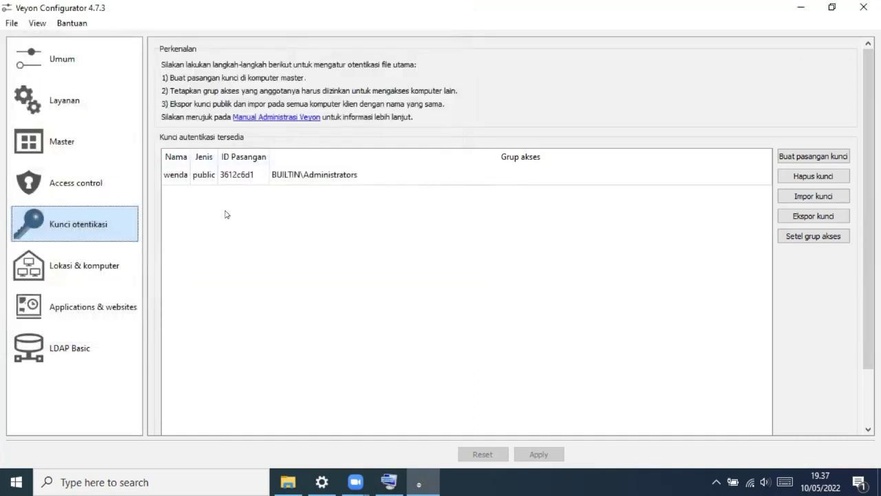
Add a new location to the client's builtin directory of locations and computers.
left_click(101, 265)
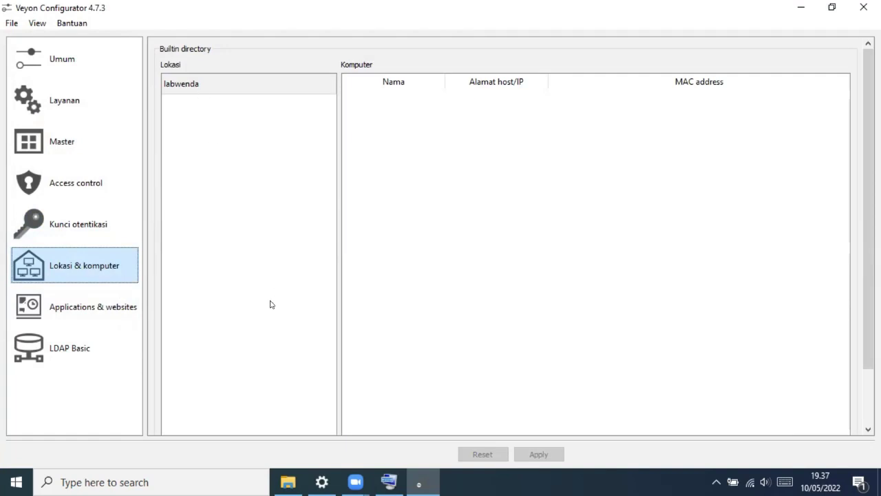
scroll(270, 304, "down", 1)
scroll(269, 304, "up", 1)
scroll(220, 129, "down", 2)
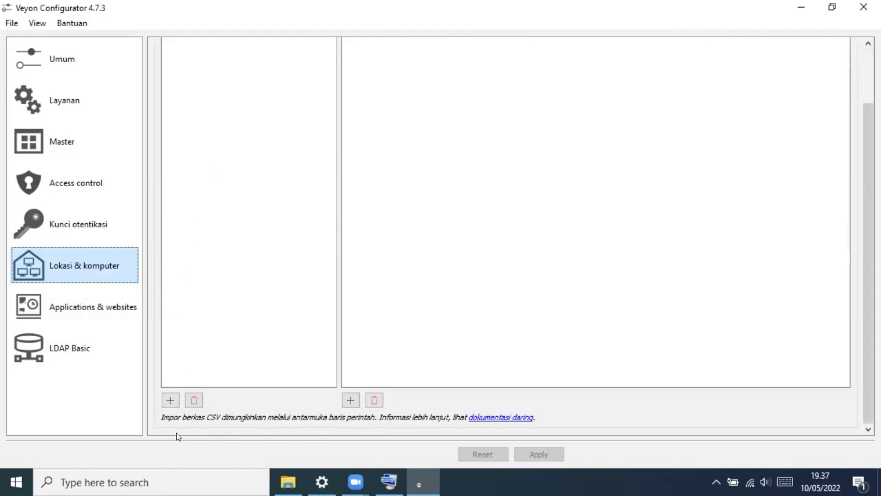
left_click(171, 400)
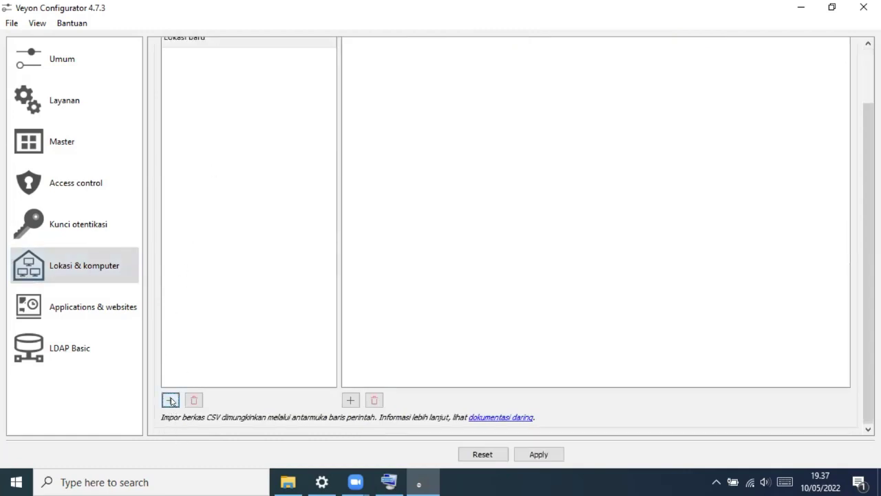
scroll(192, 302, "up", 2)
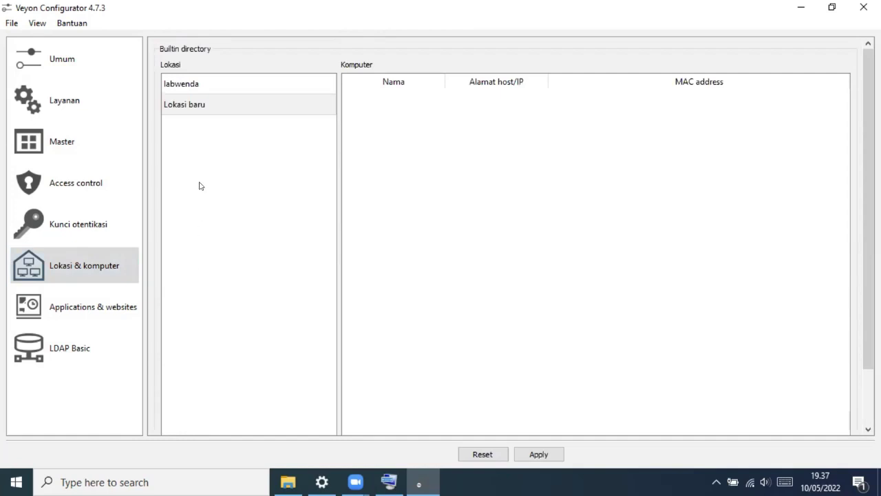
Rename the newly added location as lawenda2.
left_click(194, 108)
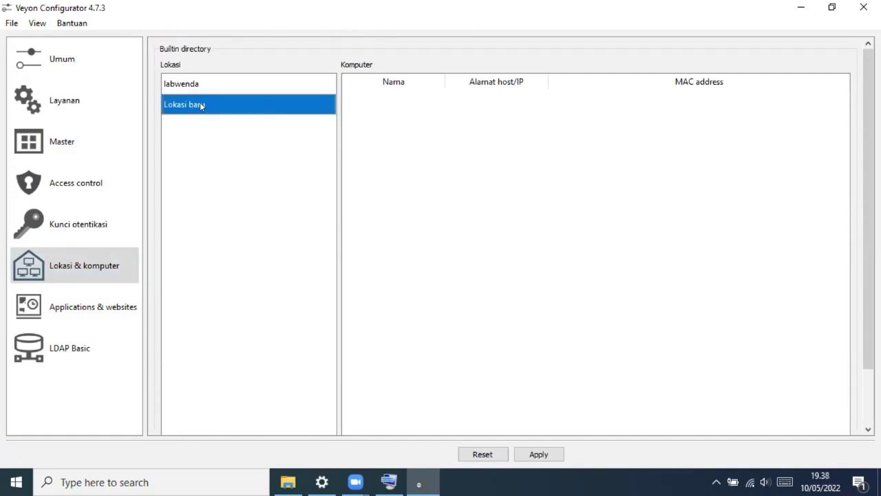
double_click(200, 102)
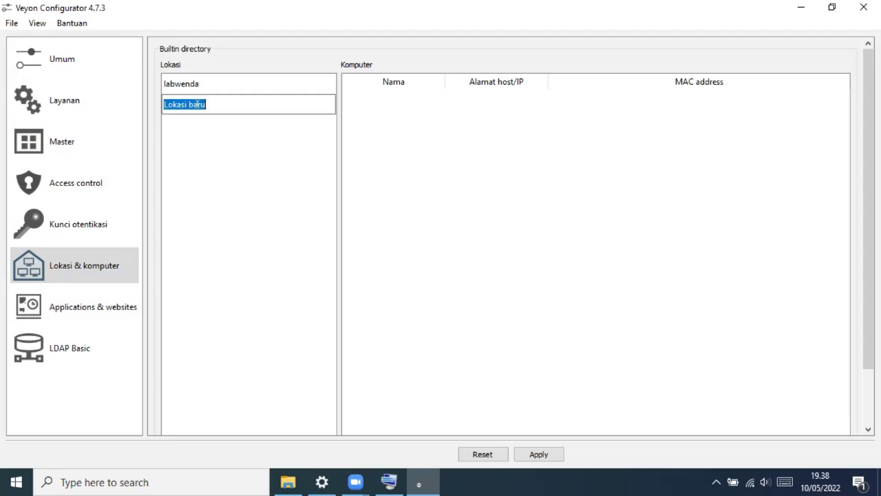
type("La")
key("BackSpace")
key("BackSpace")
type("lawen")
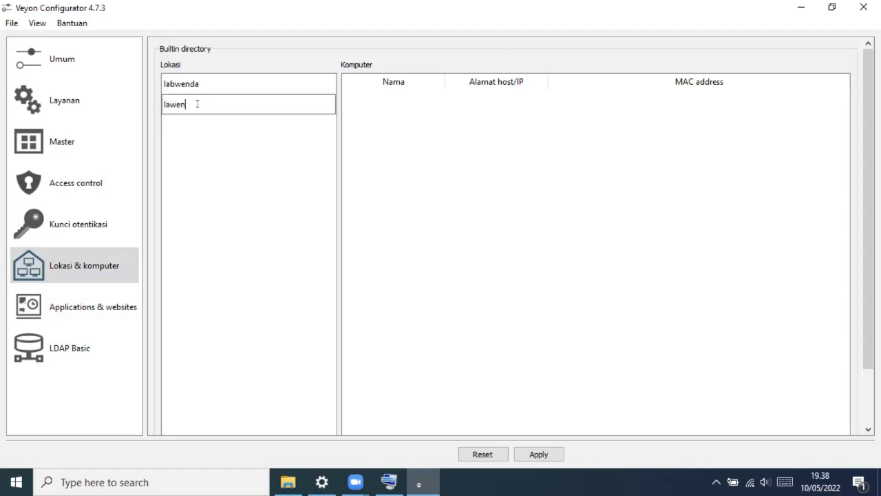
type("da2")
key("Return")
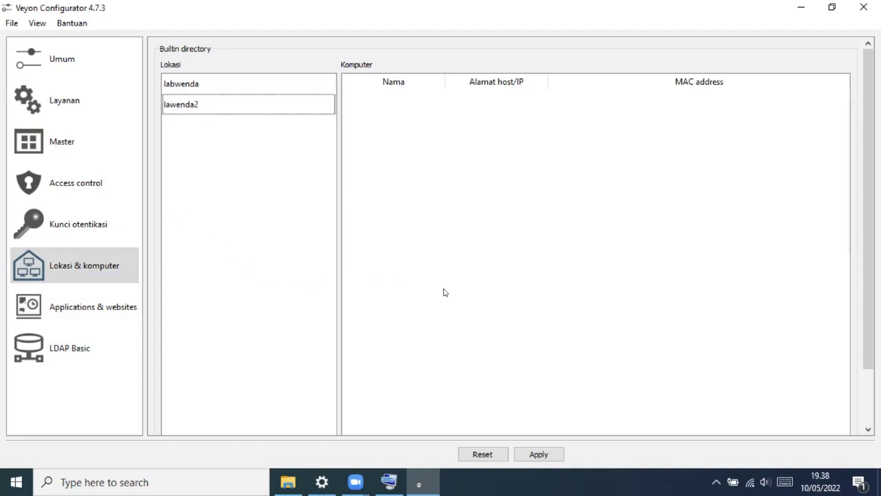
Check the location and computer lists and apply the client's configuration changes.
scroll(443, 291, "down", 3)
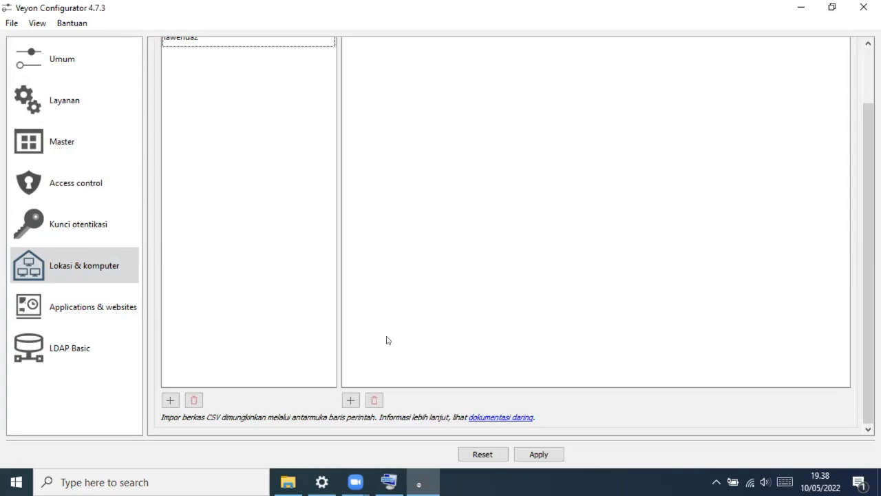
scroll(267, 216, "up", 3)
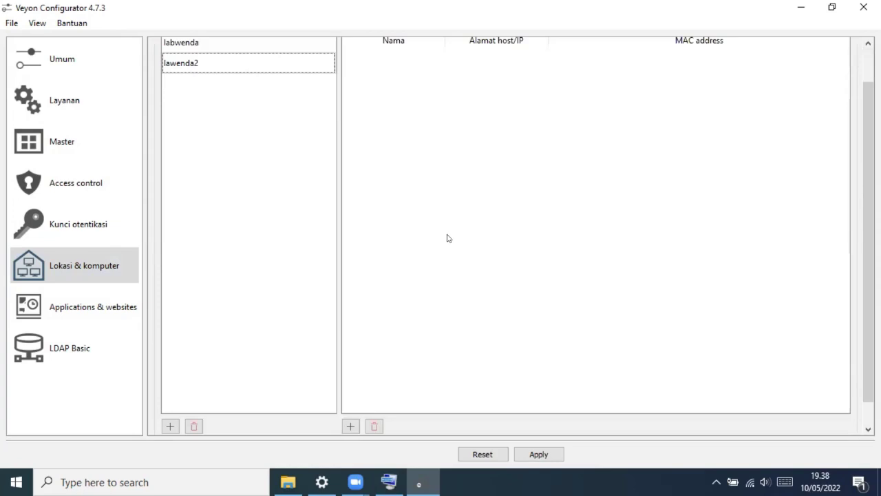
left_click(540, 455)
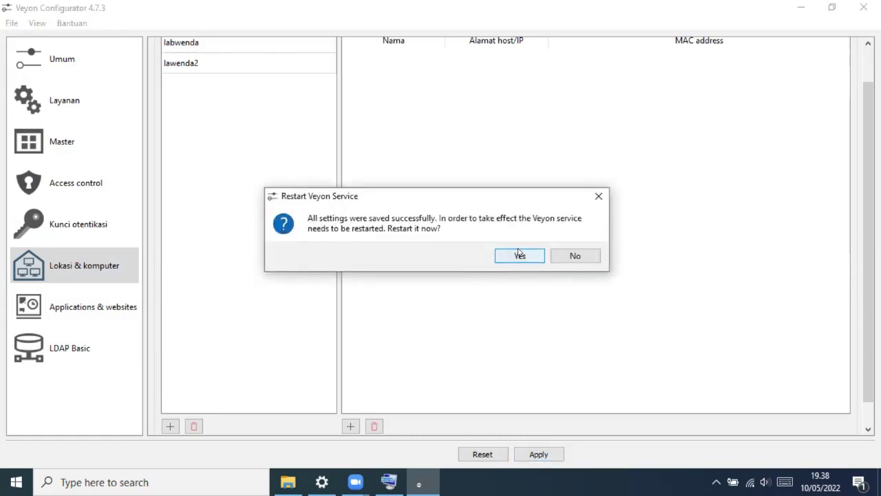
Restart the Veyon service on the client so the saved configuration takes effect.
left_click(519, 256)
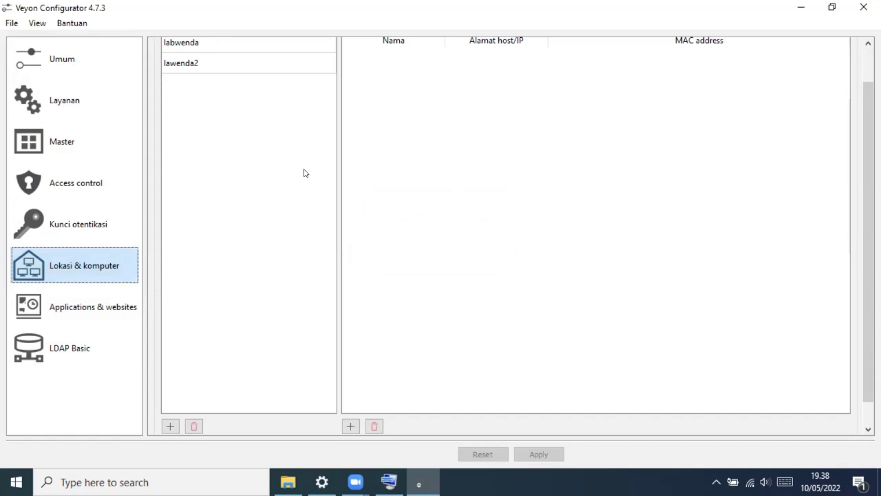
scroll(309, 185, "up", 1)
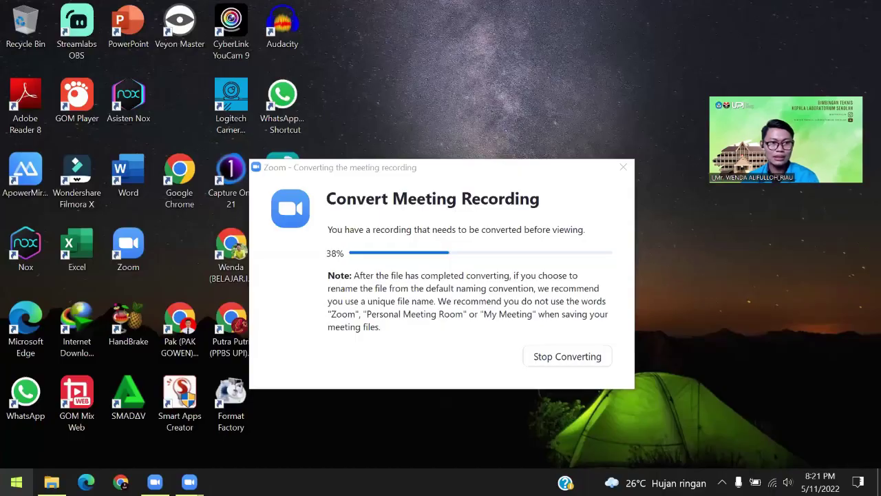
Launch Veyon Master on the master computer and show its list of locations and computers.
key("super")
type("vey")
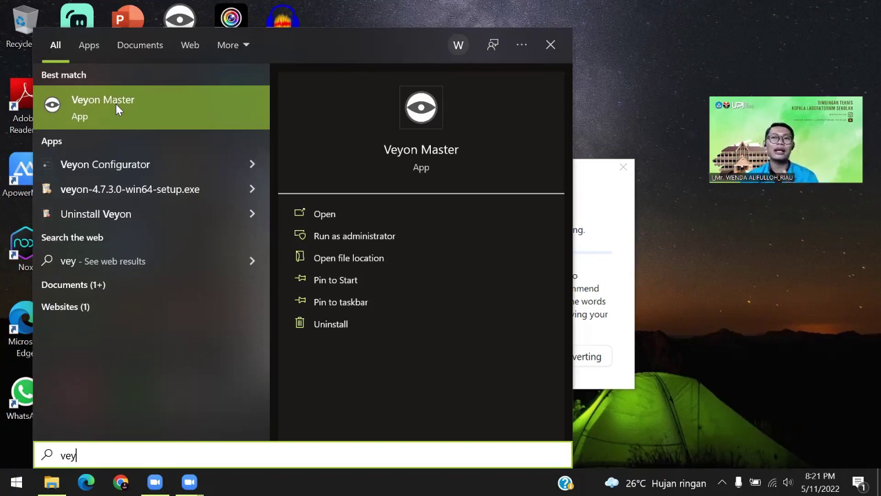
left_click(116, 104)
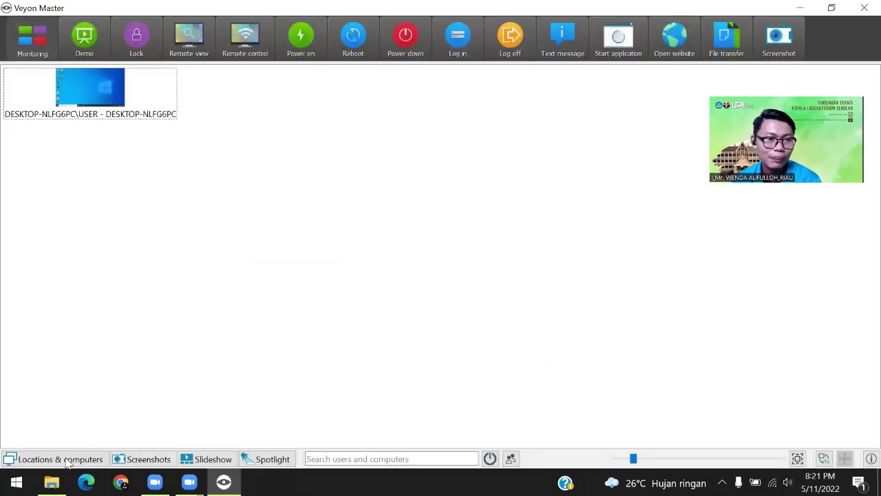
left_click(68, 462)
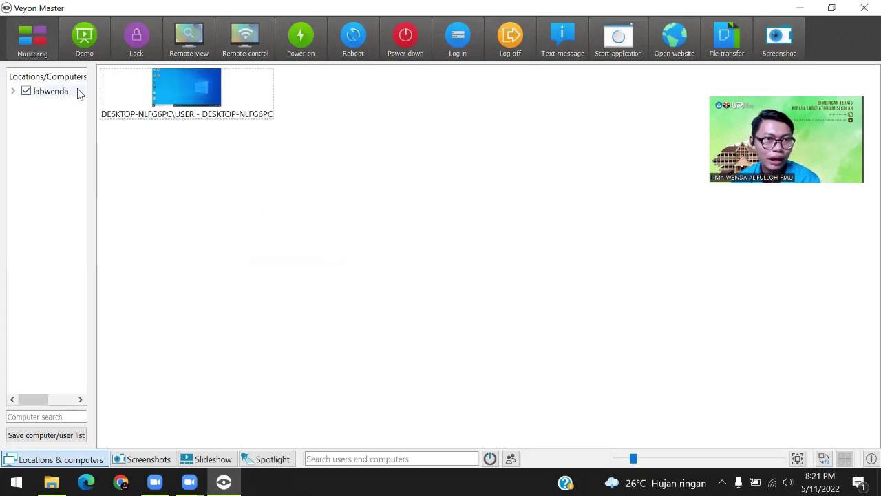
left_click(169, 95)
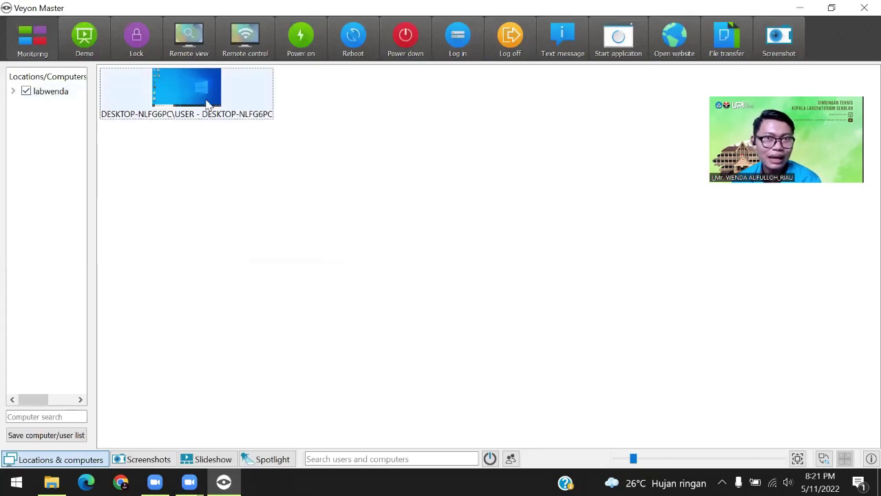
Open a view-only remote view of the client computer DESKTOP-NLFG6PC, look at its desktop and close the view.
mouse_move(197, 109)
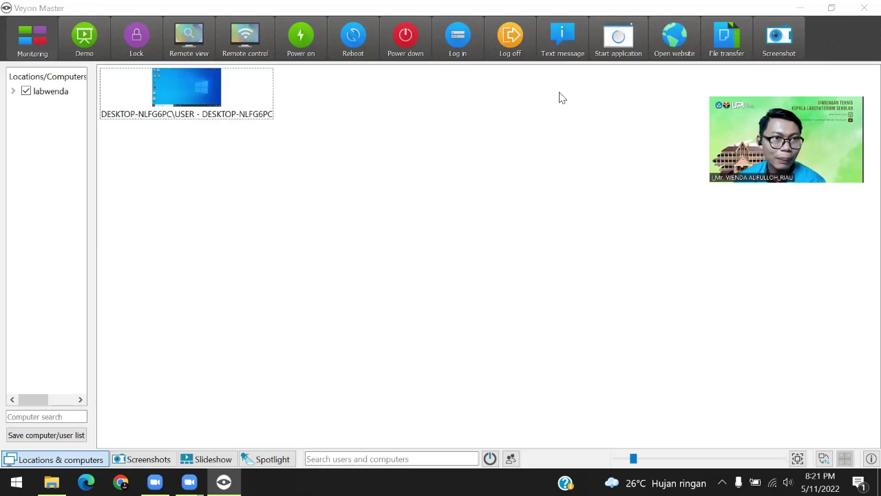
left_click(192, 42)
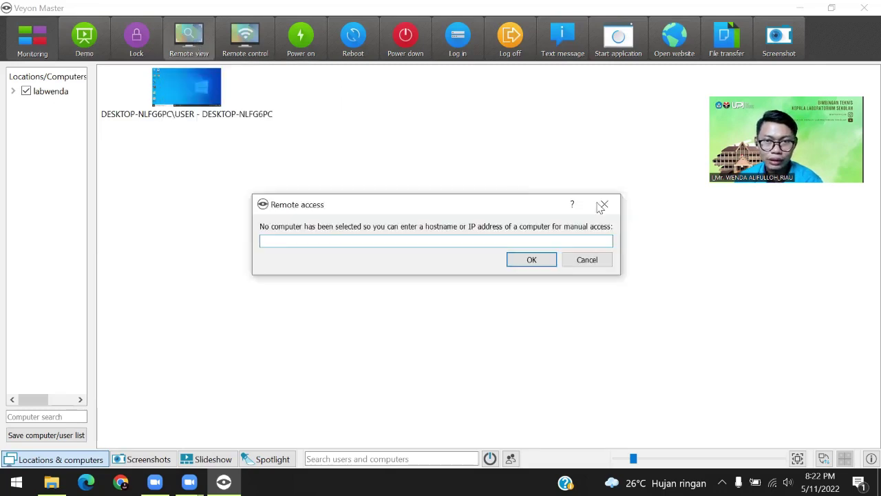
left_click(189, 117)
left_click(198, 53)
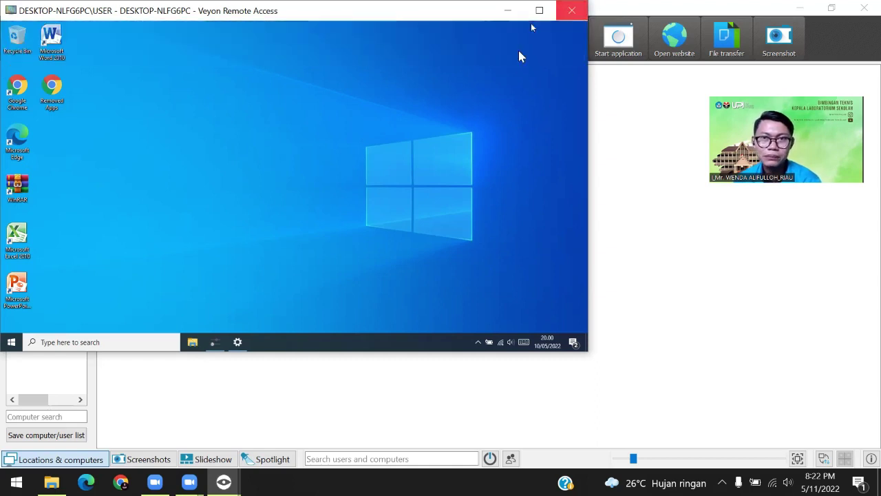
left_click(568, 10)
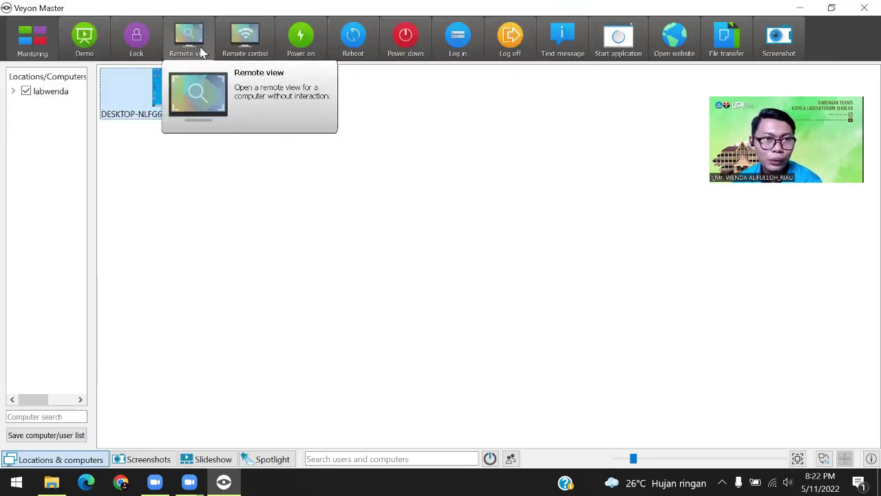
Start a remote control session on DESKTOP-NLFG6PC, try its window maximized and restored, and close the session.
left_click(246, 43)
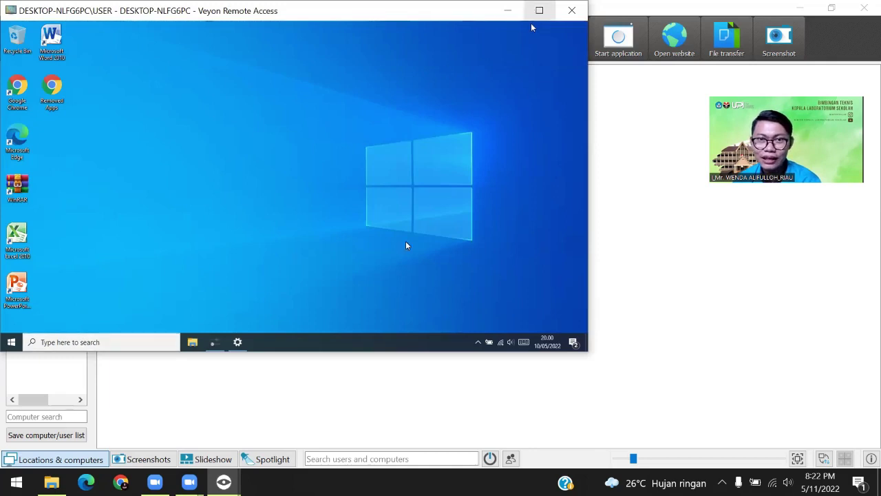
left_click(539, 10)
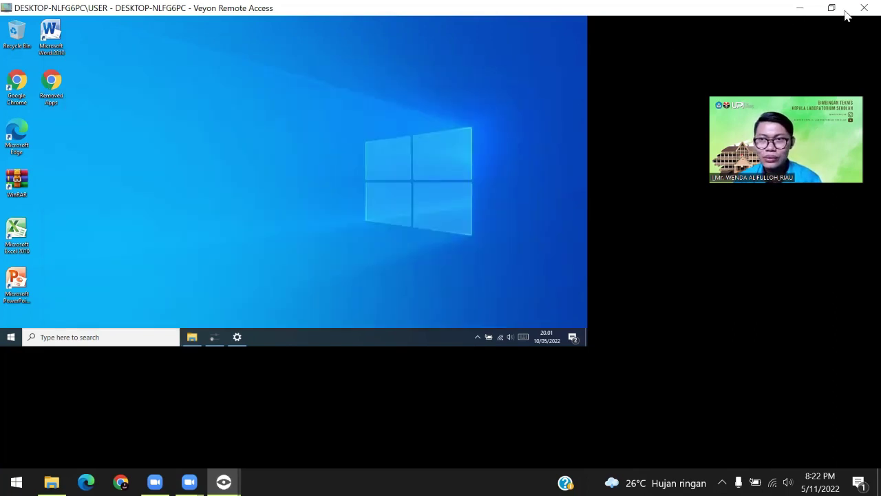
double_click(555, 10)
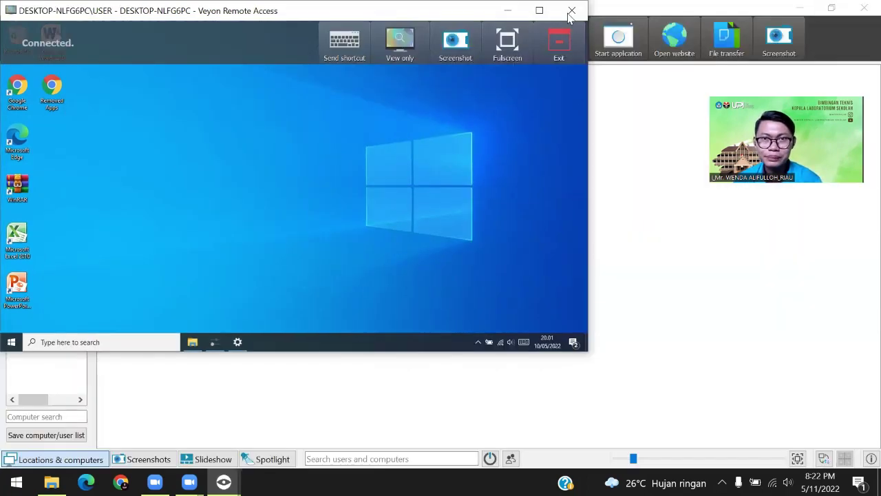
left_click(571, 10)
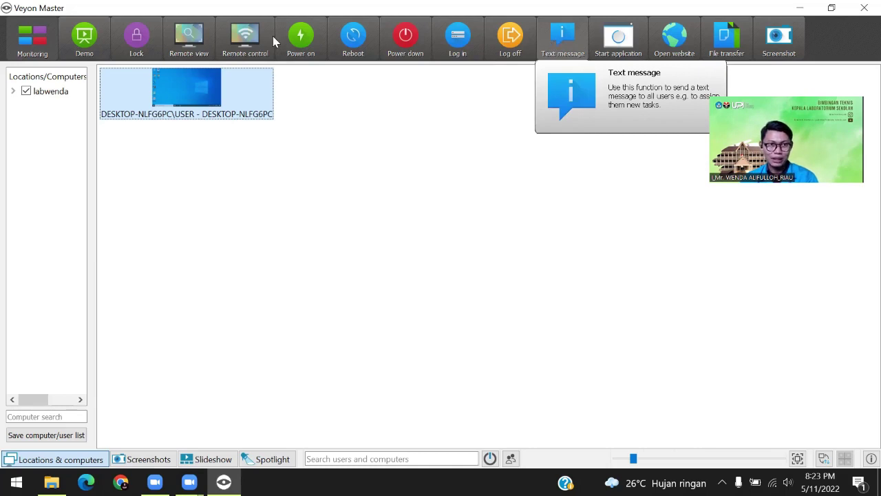
Keep a remote view of the client open in the background and send it the text message "Jangan buka aplikasi selain yang diminta".
left_click(197, 43)
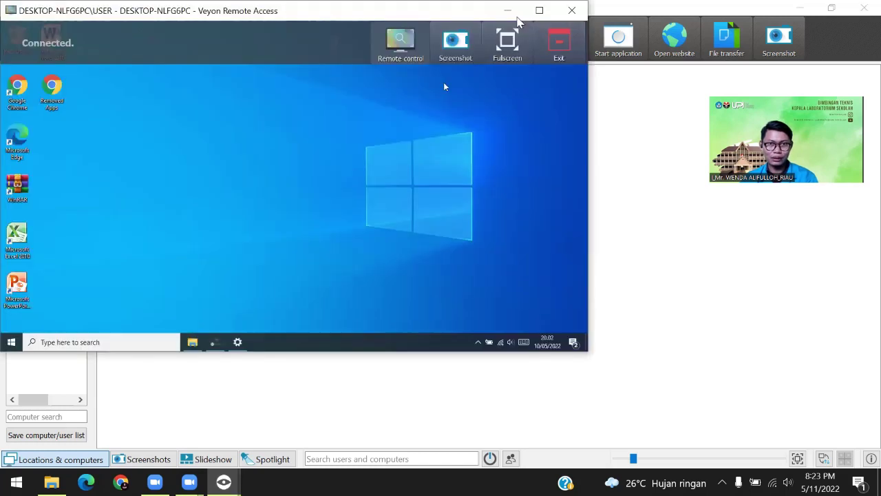
left_click(515, 15)
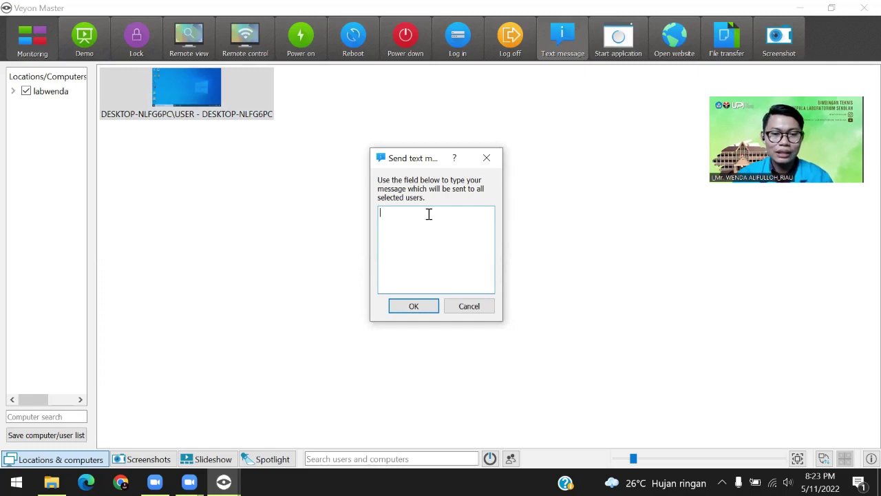
type("Jangan b")
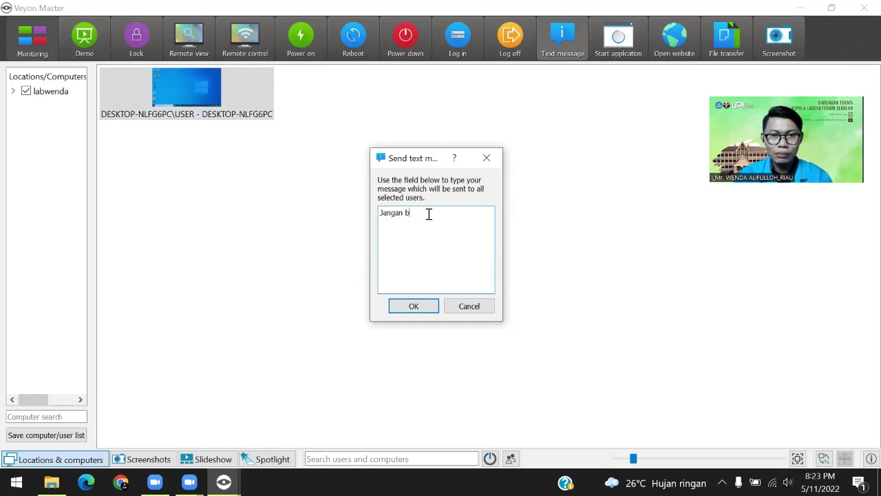
type("uka aplikasi se")
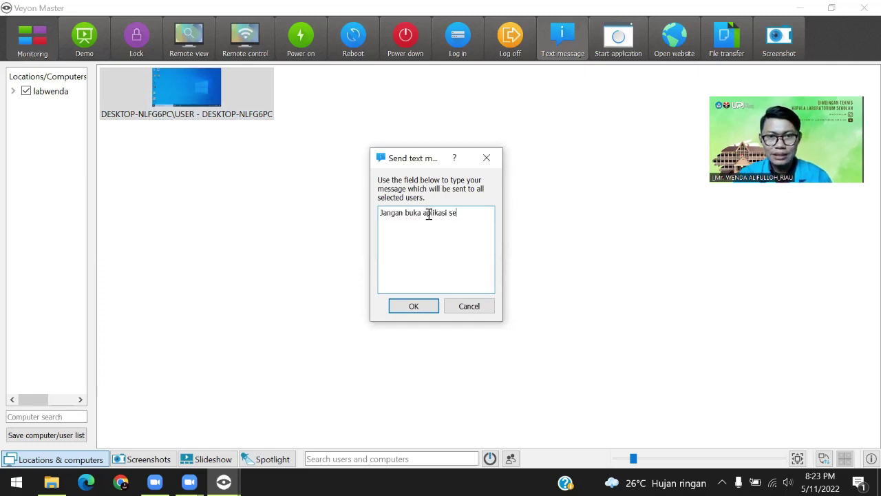
type("lain yangdi")
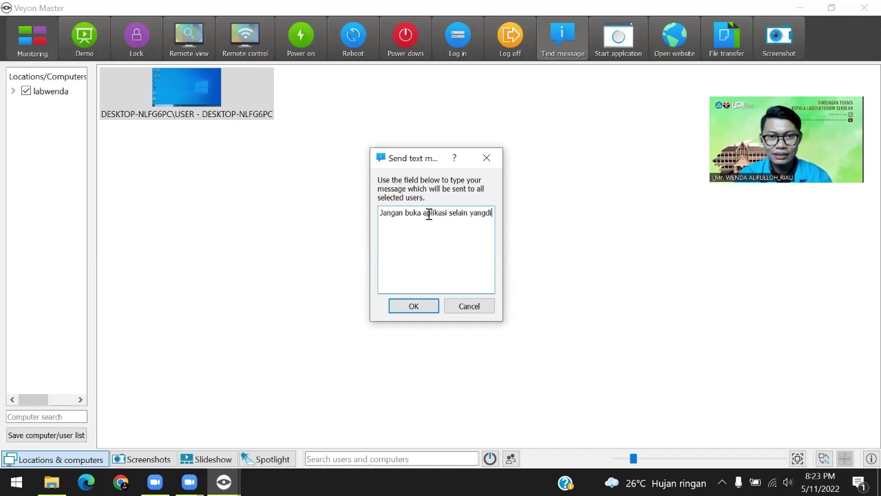
type(" minta")
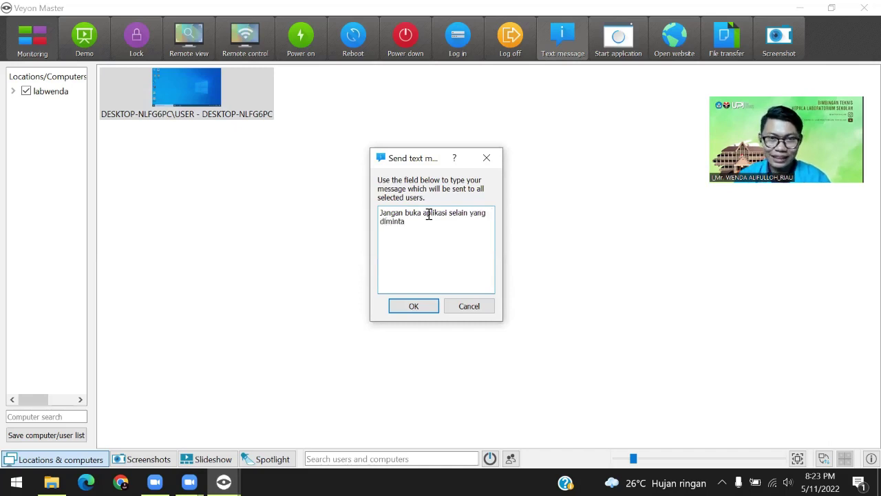
left_click(406, 305)
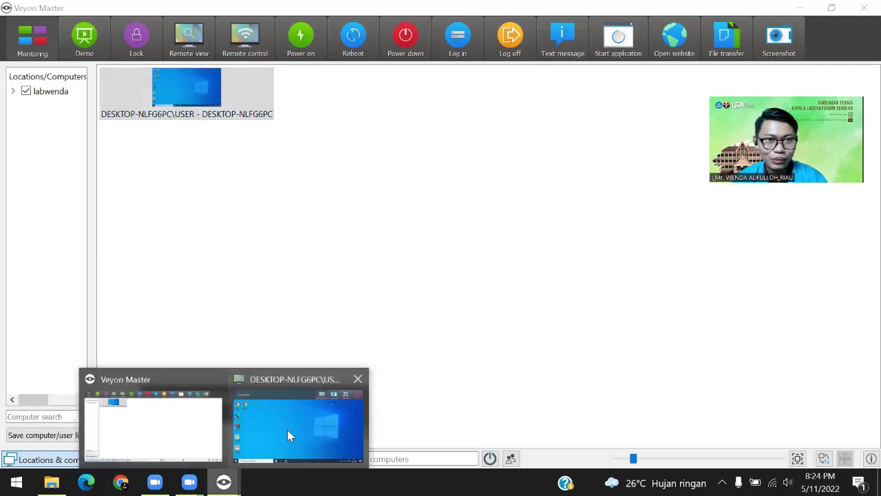
Check the message in the client's remote view, and dismiss it through a remote control session that is closed again.
left_click(287, 429)
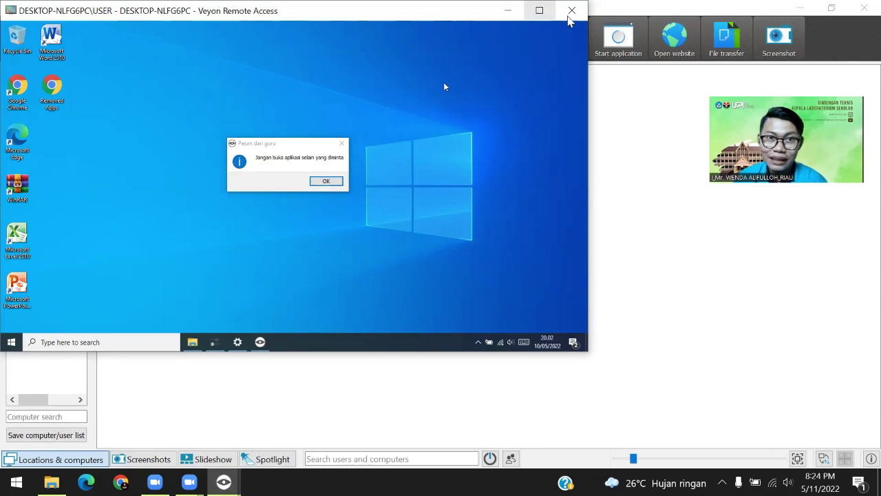
left_click(571, 11)
left_click(241, 42)
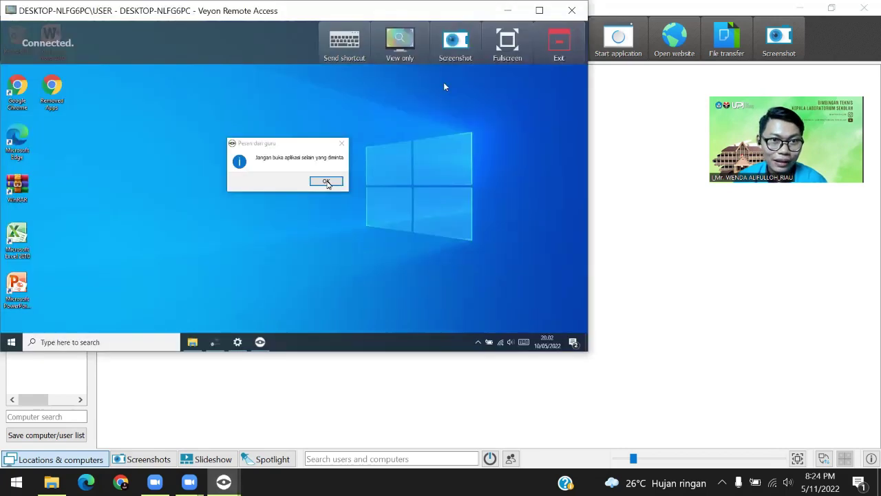
left_click(336, 181)
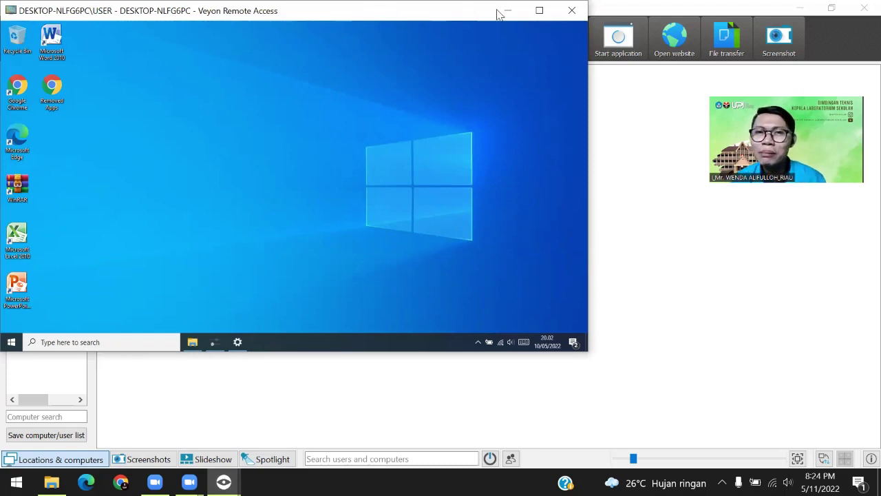
key("alt+F4")
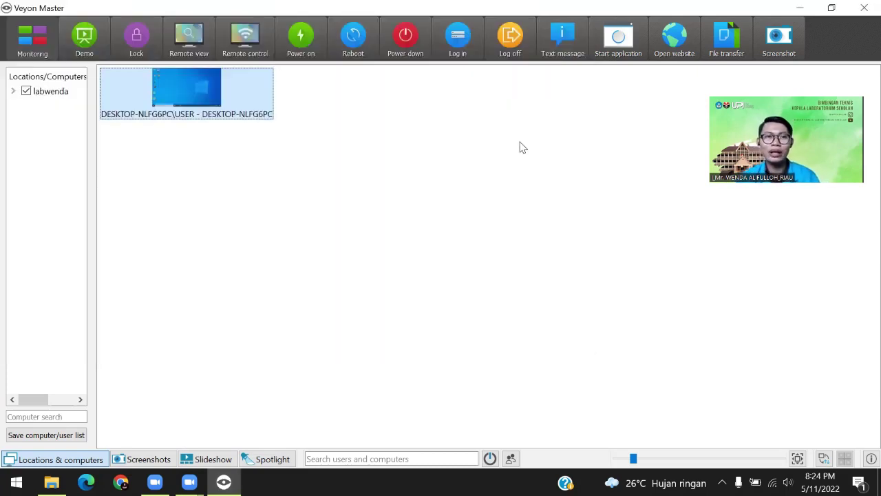